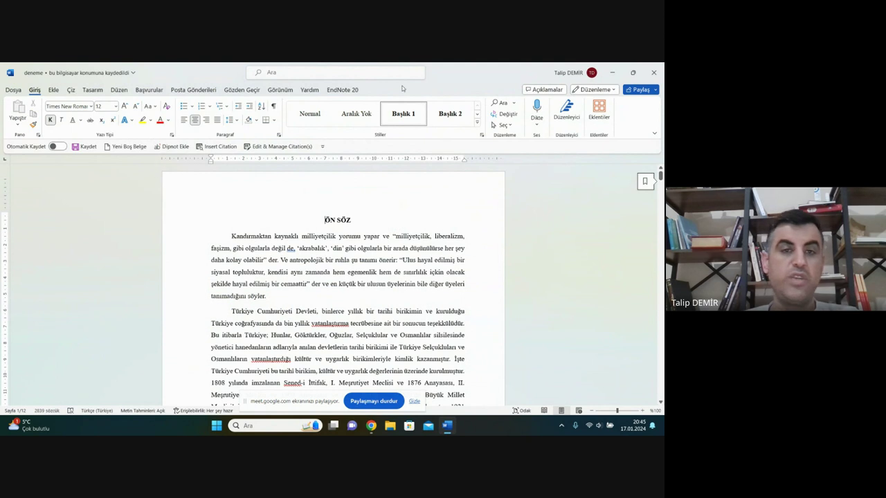
- Switch to the EndNote library and examine the fields of the website reference "Z Kuşağı Anketinden Hangi Parti Çıktı?" and the report "Türkiye'de Aile"
left_click(348, 93)
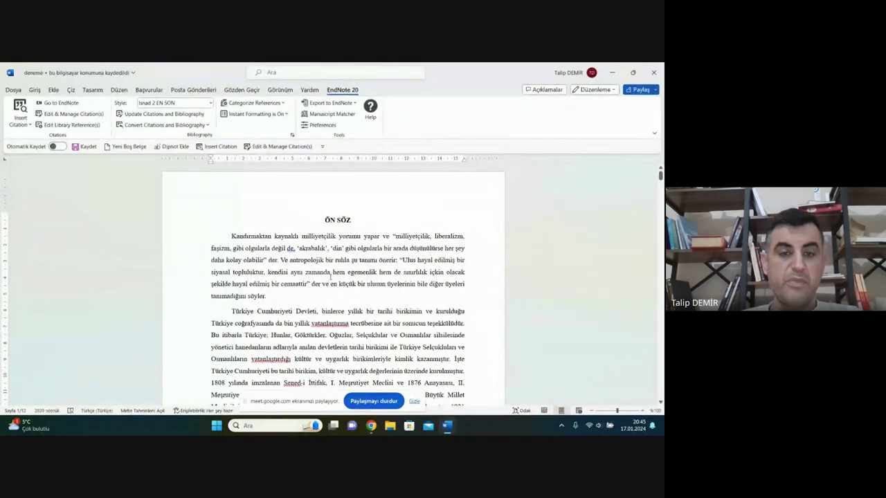
scroll(330, 277, "down", 1)
scroll(330, 277, "down", 2)
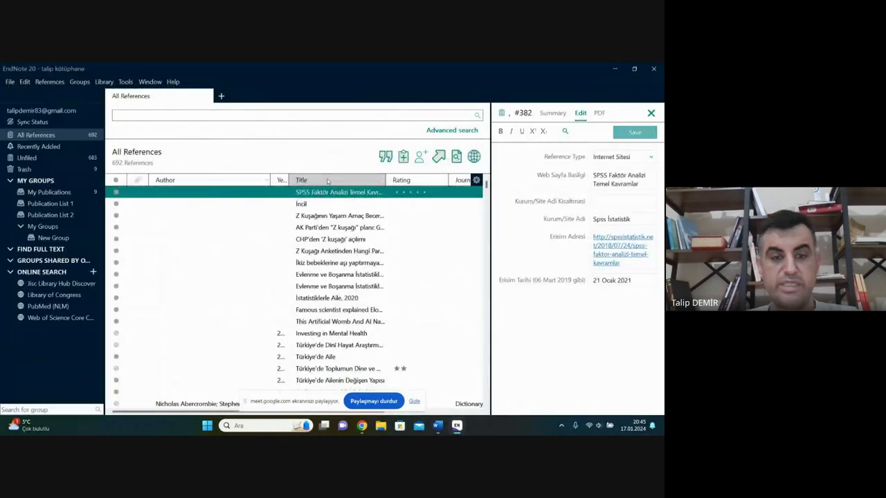
left_click(313, 251)
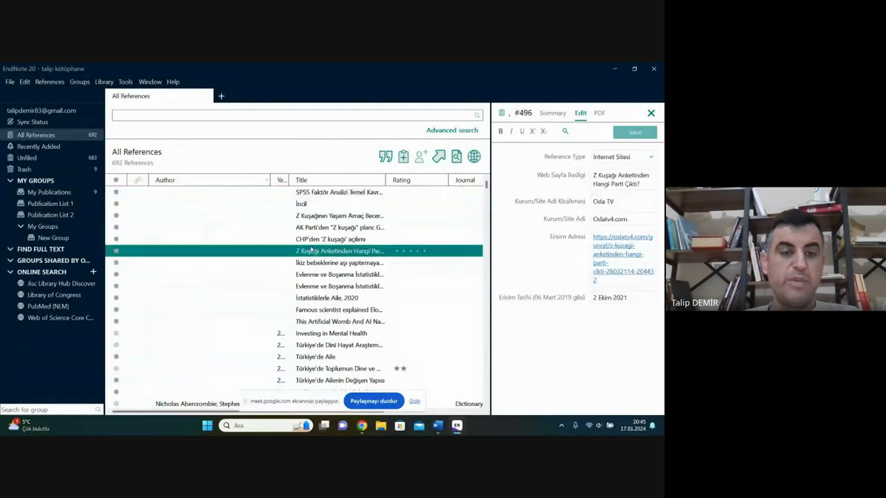
scroll(245, 236, "down", 2)
scroll(245, 236, "down", 1)
scroll(245, 236, "up", 2)
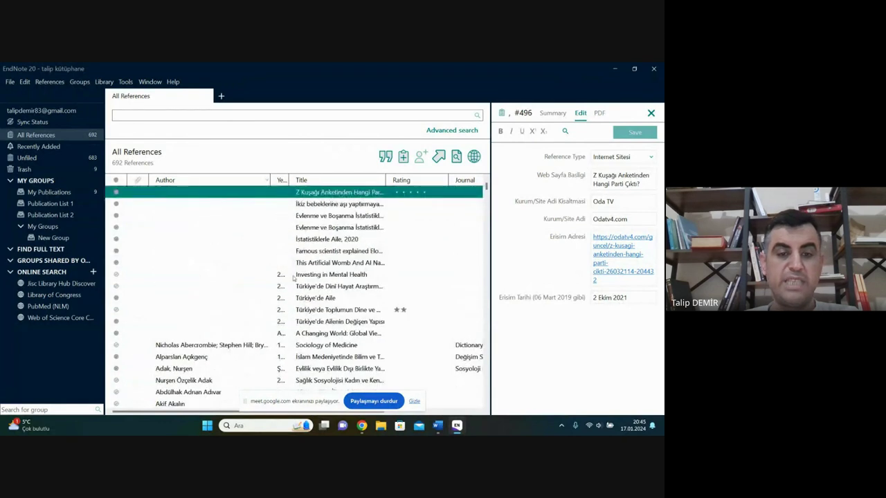
left_click(300, 298)
scroll(300, 297, "down", 2)
scroll(300, 297, "down", 2)
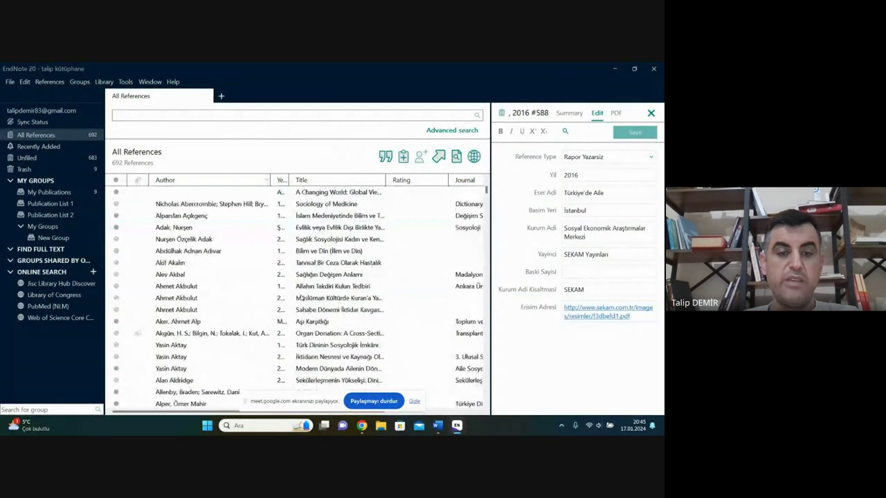
- Examine how the fields differ between an article, a conference paper and the book "Sağlık Sosyolojisi Kadın ve Kentleşme"
left_click(175, 230)
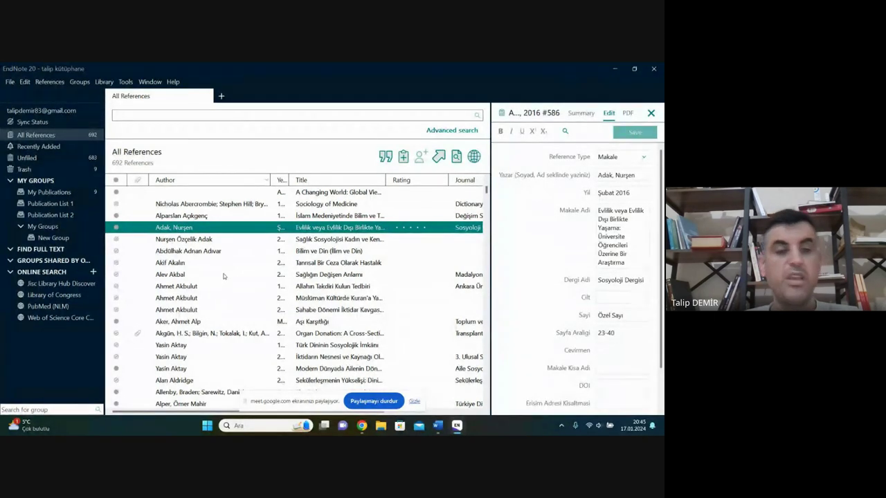
left_click(218, 216)
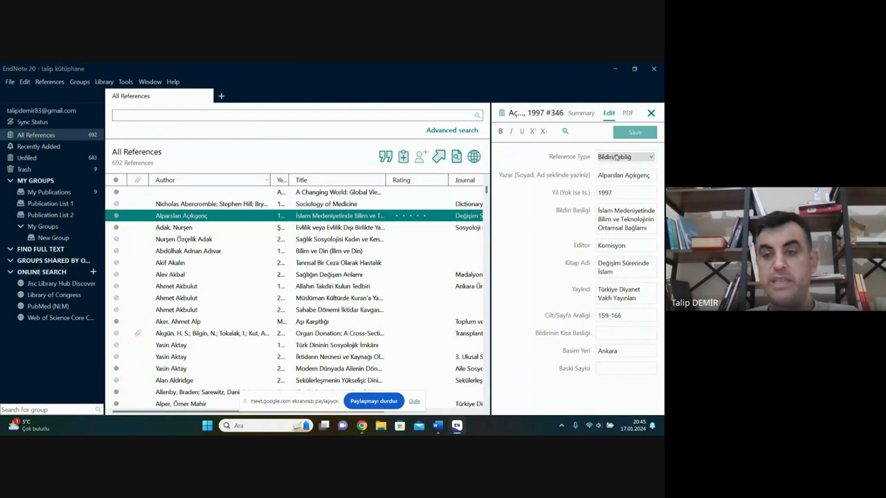
left_click(212, 230)
left_click(207, 239)
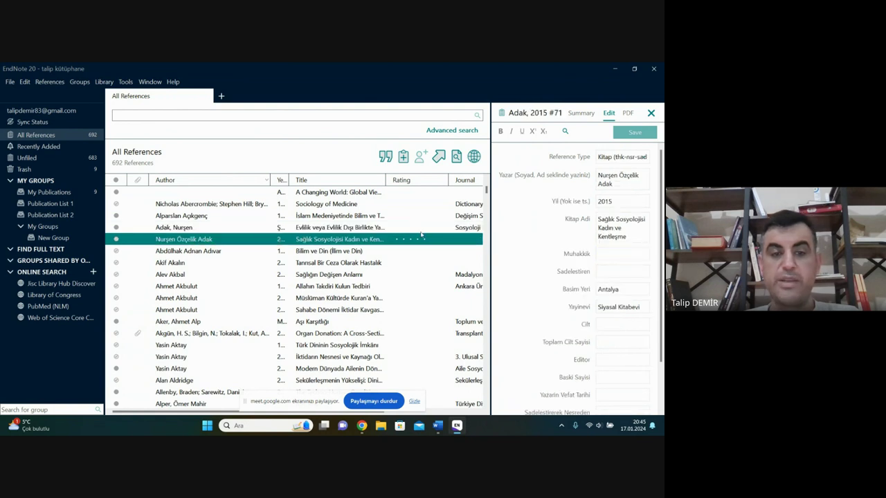
left_click(623, 203)
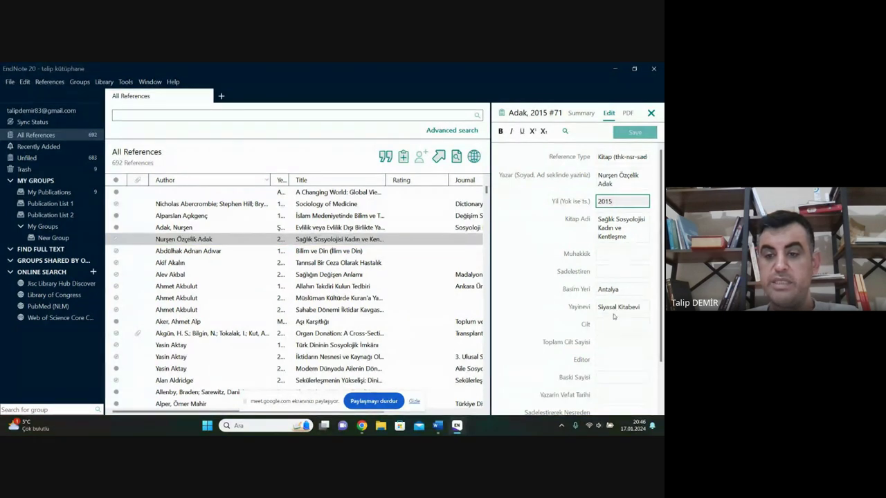
scroll(604, 320, "down", 2)
scroll(599, 319, "up", 2)
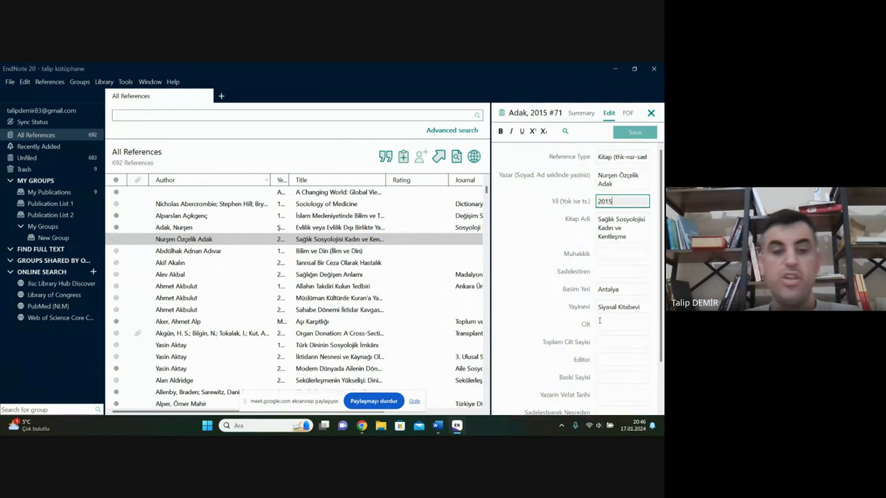
- Examine further website, article, book chapter and book records in the library, including "Tanrısal Bir Ceza Olarak Hastalık" and "Sosyolojik Düşüncenin Evreleri"
left_click(304, 264)
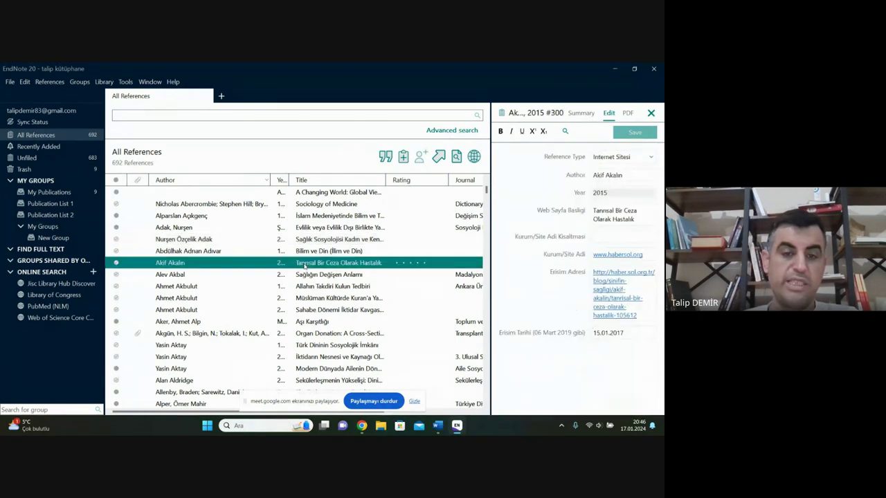
scroll(304, 267, "down", 1)
scroll(305, 266, "down", 1)
scroll(304, 267, "down", 1)
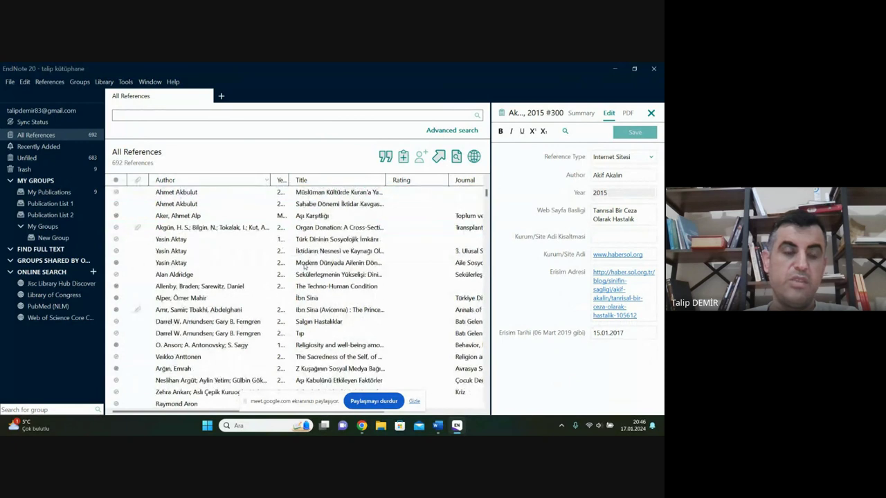
scroll(305, 267, "down", 4)
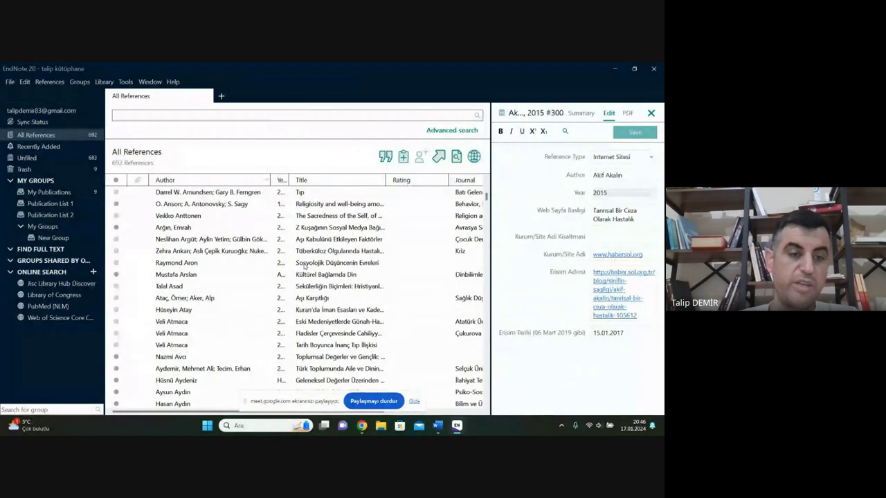
left_click(338, 253)
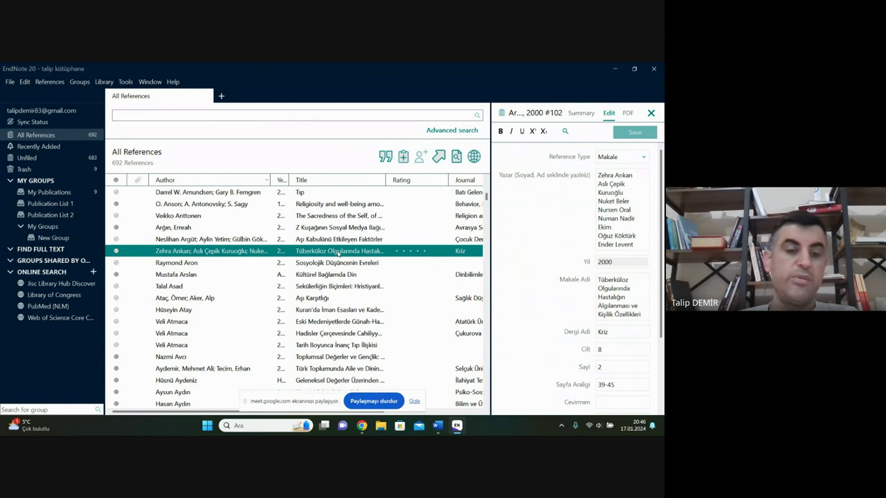
left_click(312, 217)
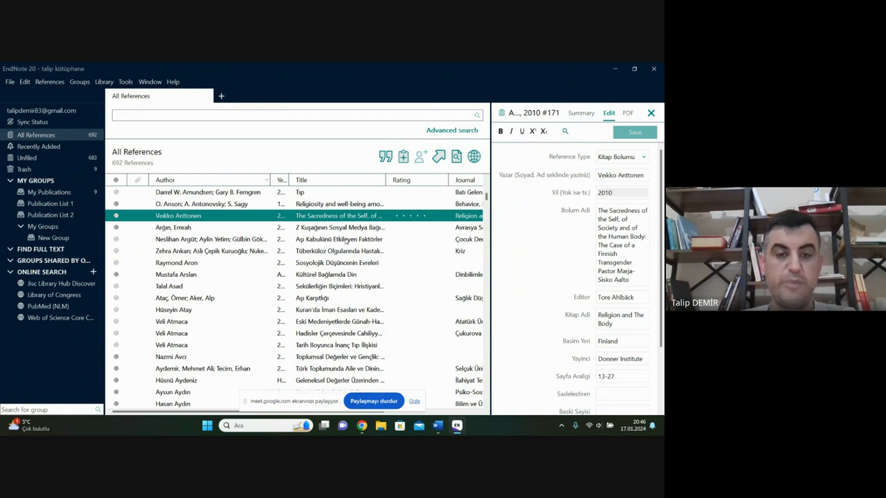
left_click(345, 240)
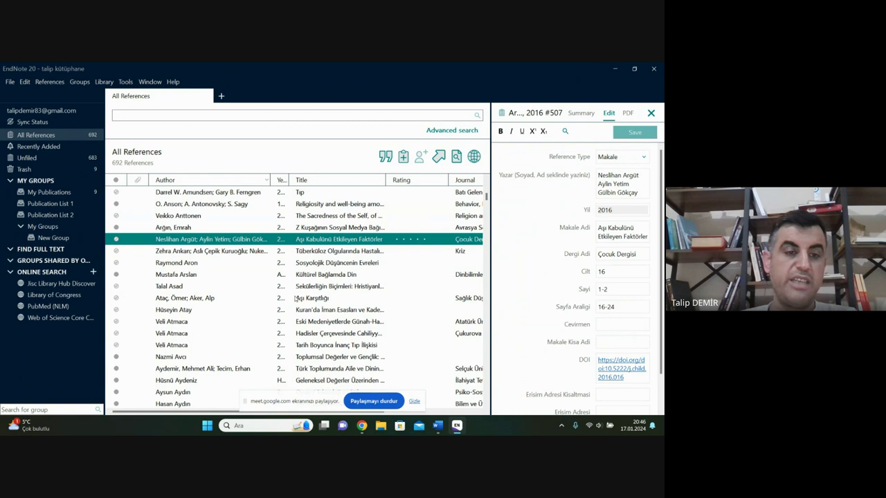
left_click(344, 254)
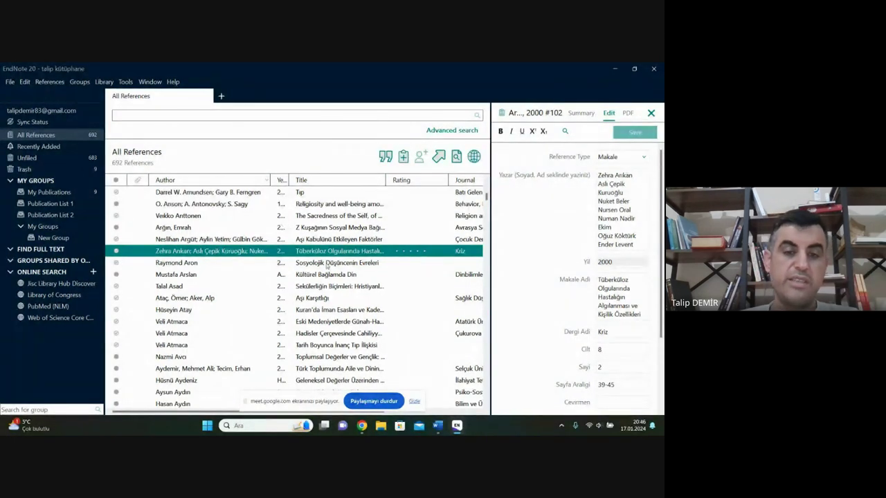
left_click(328, 265)
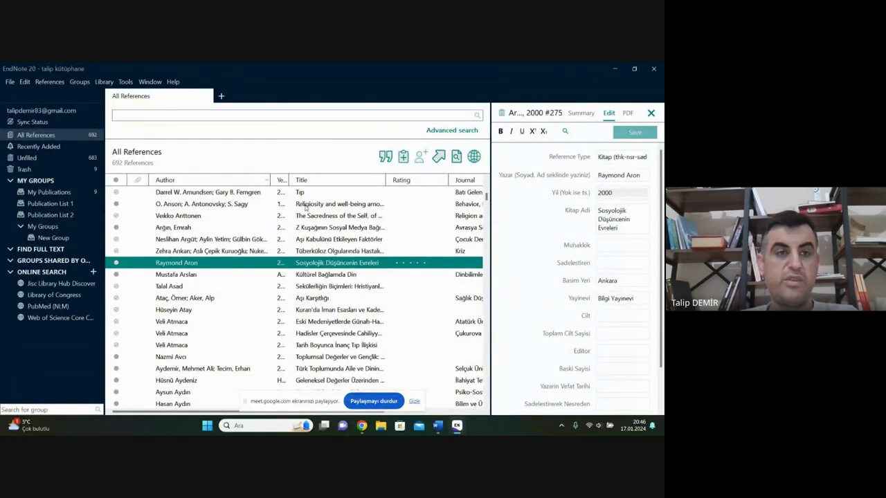
left_click(329, 287)
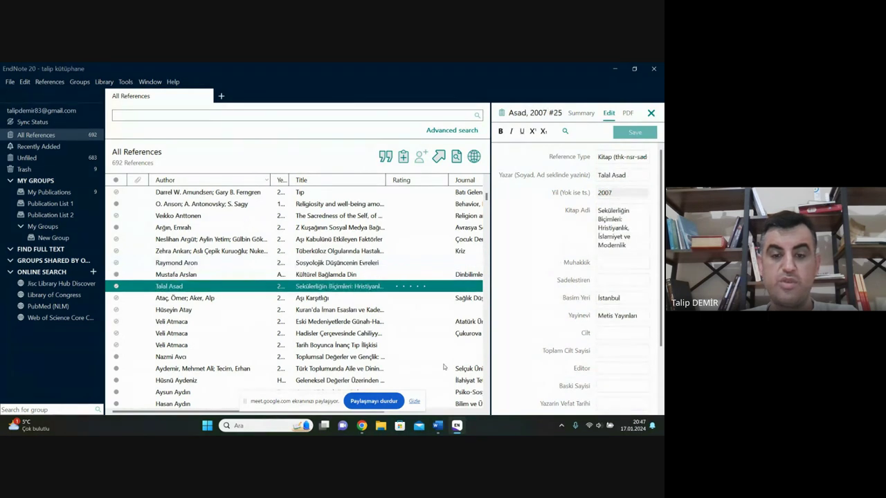
- Return to the deneme document in Word and view the available EndNote citation styles without changing the selection
left_click(437, 425)
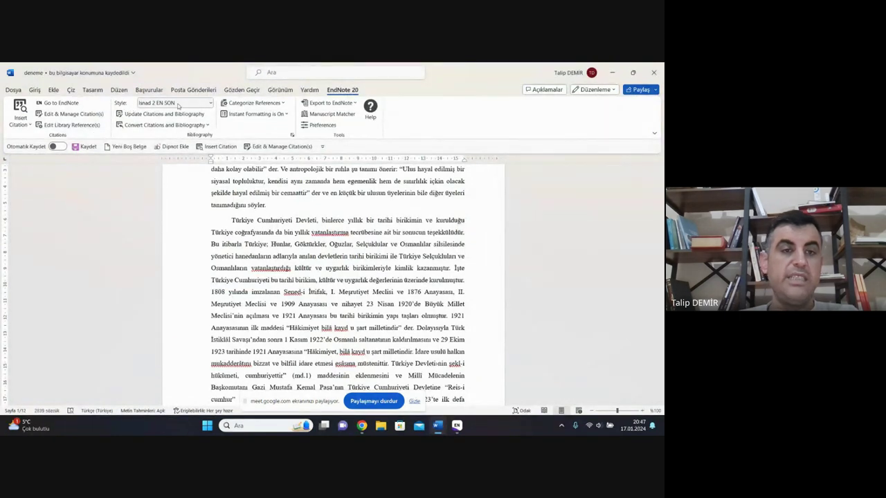
left_click(211, 105)
left_click(211, 106)
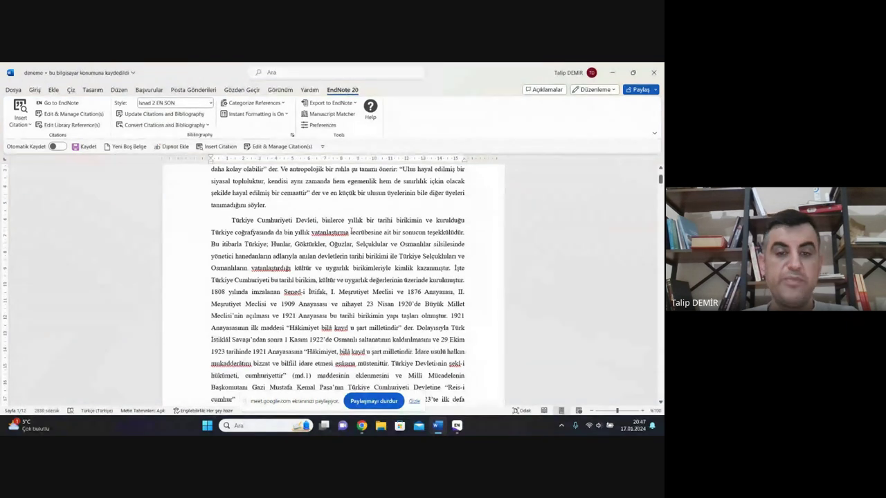
- Insert a footnote in the ÖN SÖZ body text on the first page and bring its empty note into view
scroll(347, 261, "down", 5)
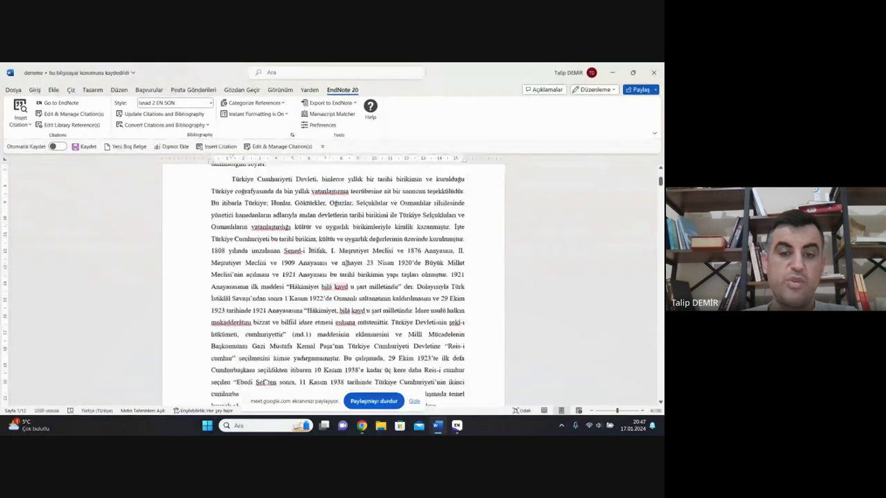
scroll(347, 261, "up", 10)
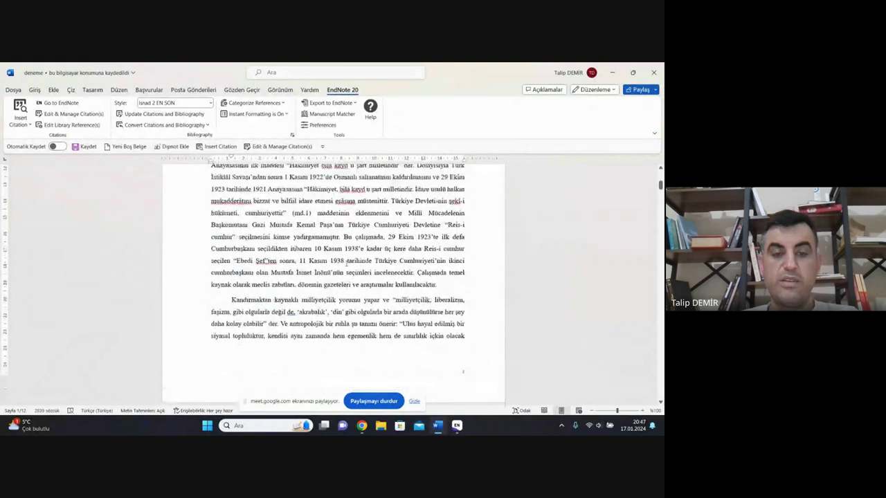
scroll(347, 264, "up", 1)
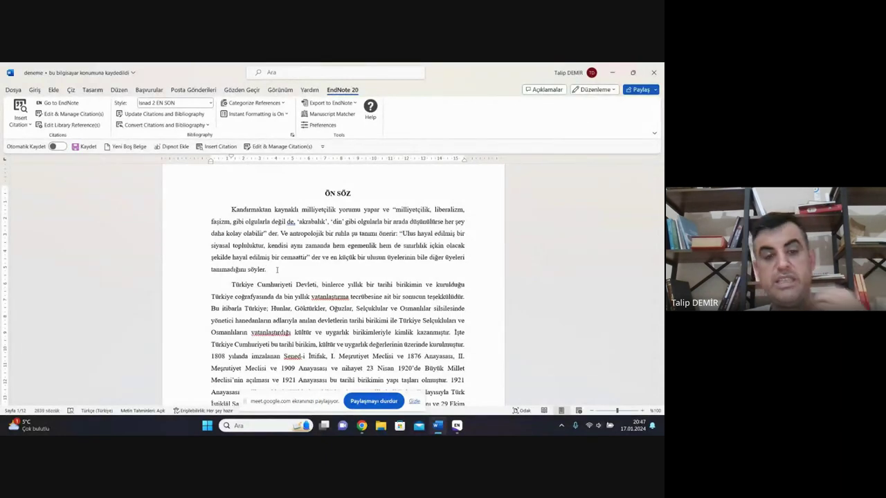
left_click(176, 147)
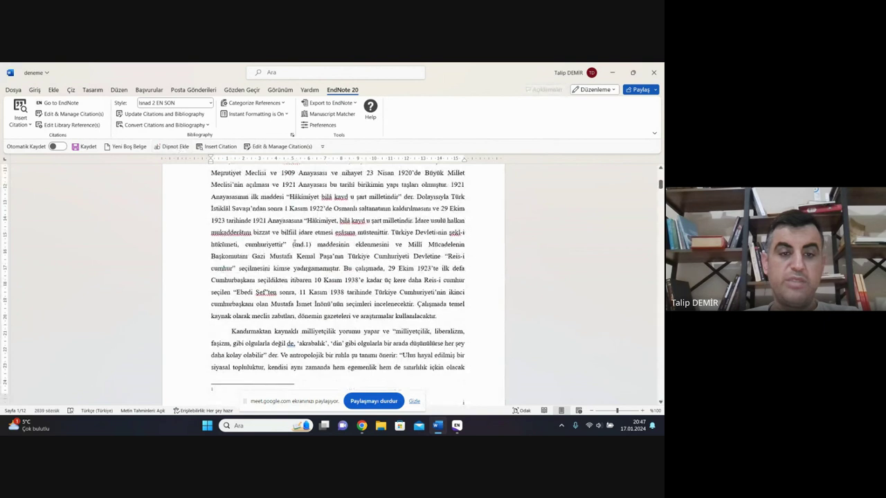
scroll(261, 362, "down", 2)
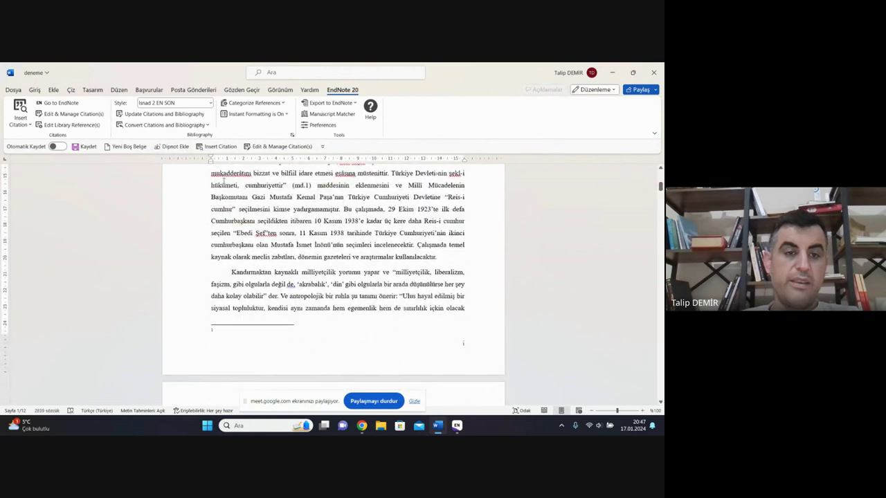
- Search the references by the author's first name and insert the 2016 article "Postmodern Perspektiften Popüler Kültür ve Dindarlığın Yeni Formları" into the footnote
left_click(220, 147)
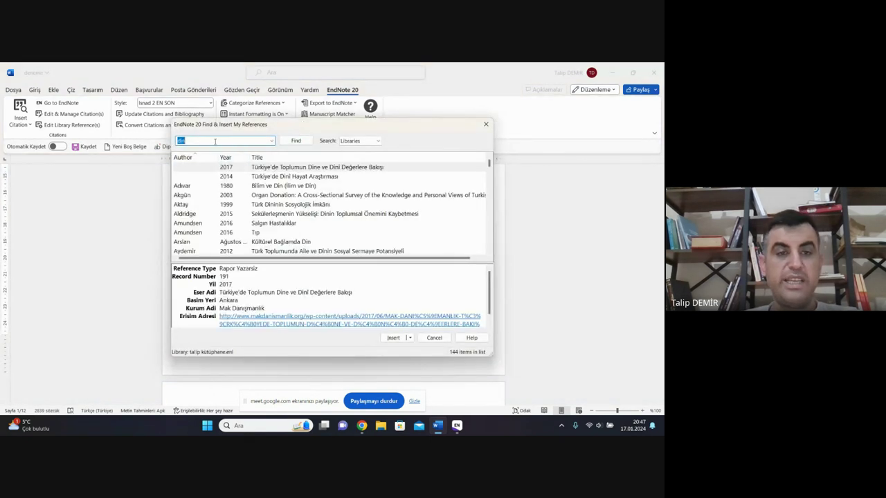
type("talip")
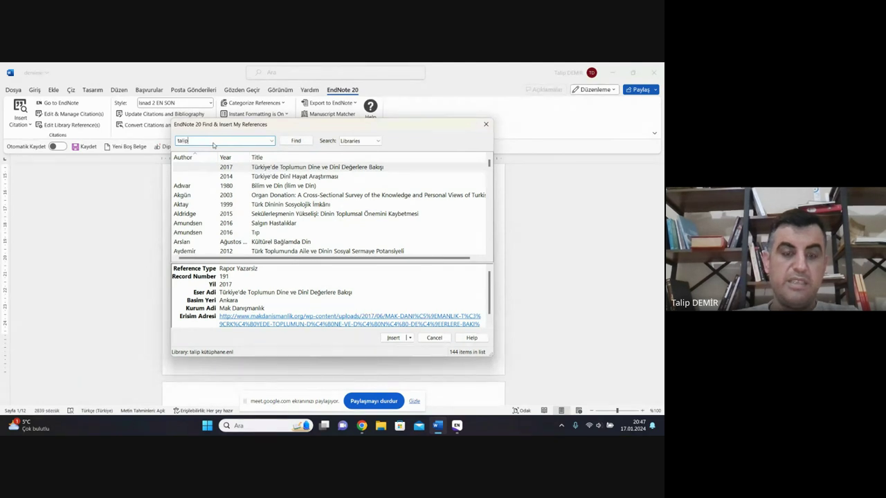
key("Return")
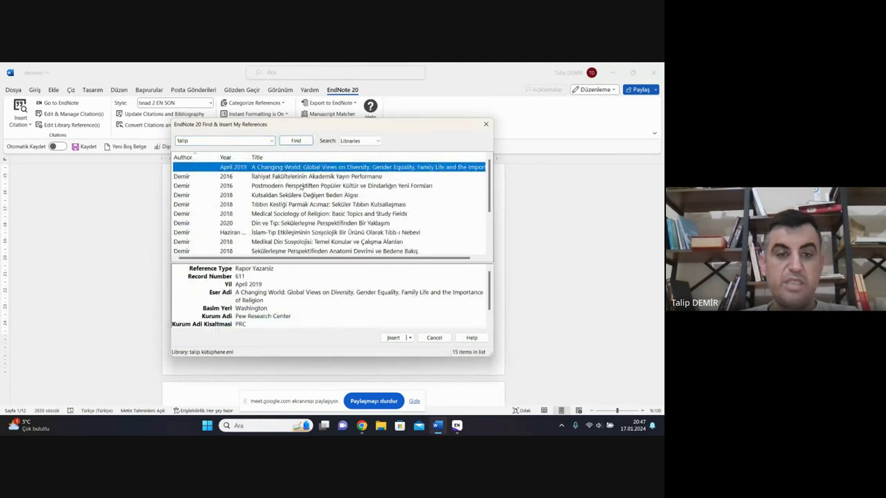
left_click(300, 186)
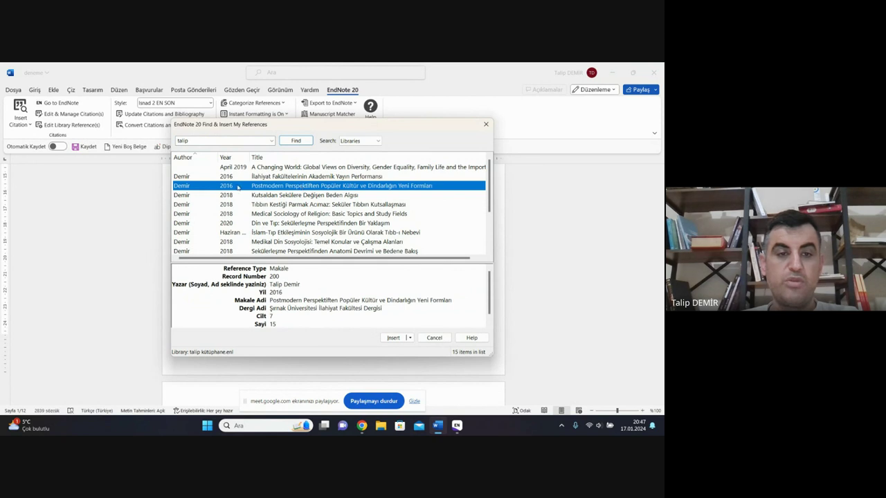
left_click(392, 338)
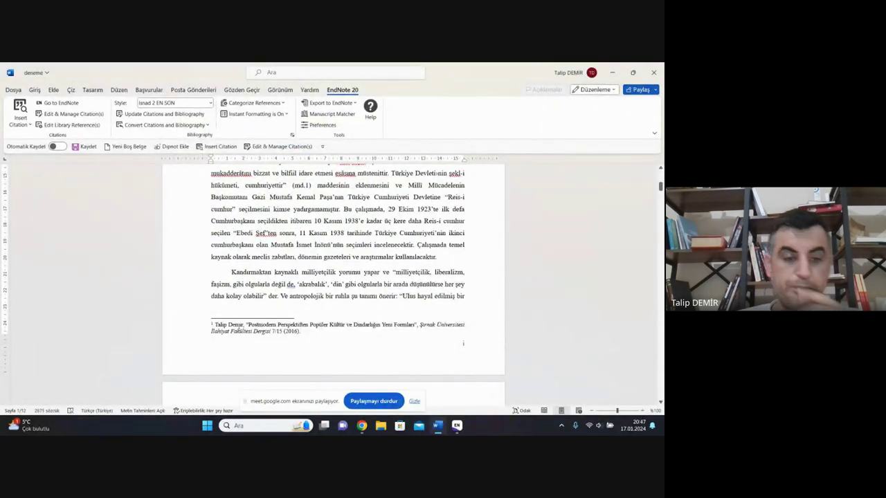
- Examine the formatted footnote citation on the first page and the document text through to the heading TÜRKİYE TARİHİ
scroll(277, 320, "up", 3)
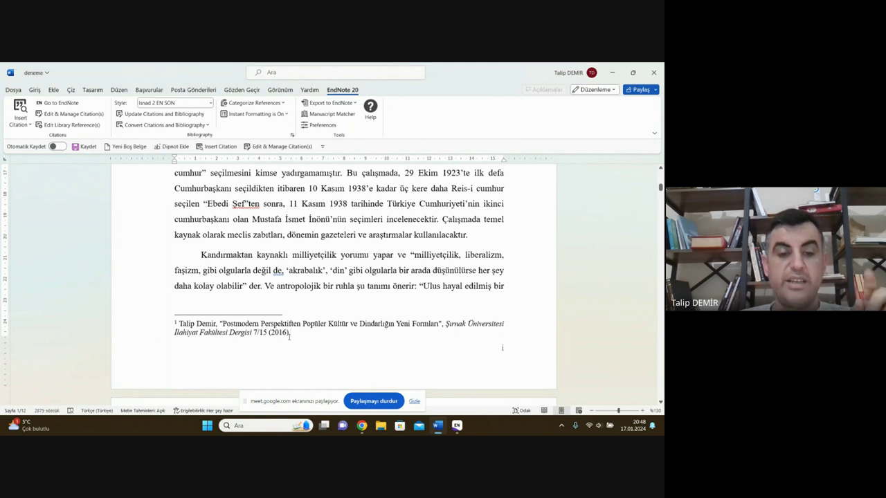
scroll(289, 337, "up", 7)
scroll(325, 340, "down", 3)
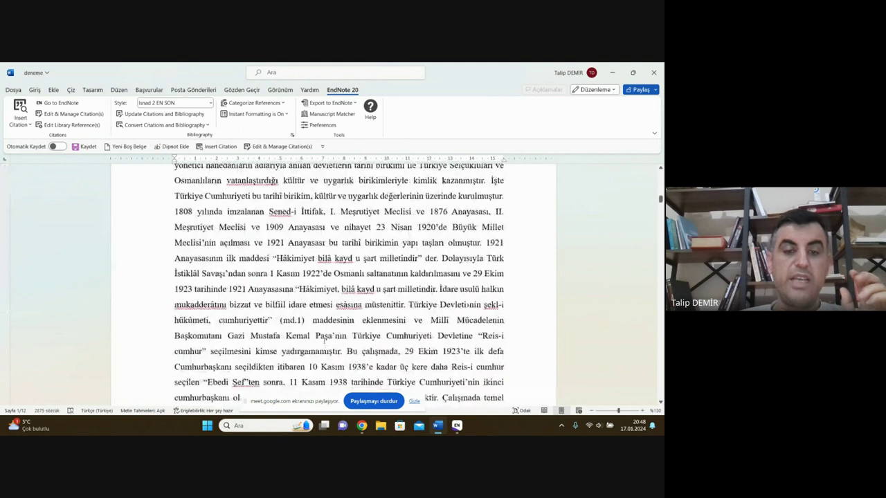
scroll(325, 341, "up", 2)
scroll(318, 325, "down", 10)
scroll(308, 298, "up", 3)
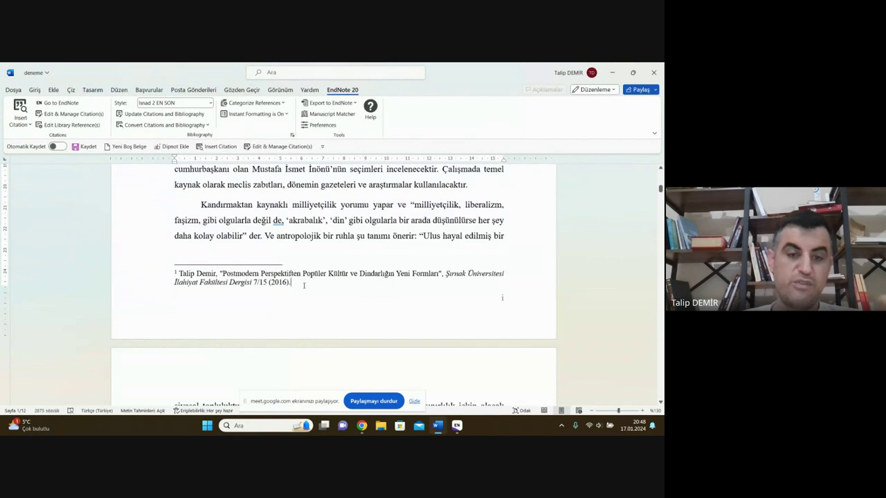
scroll(303, 285, "down", 5)
scroll(303, 285, "down", 10)
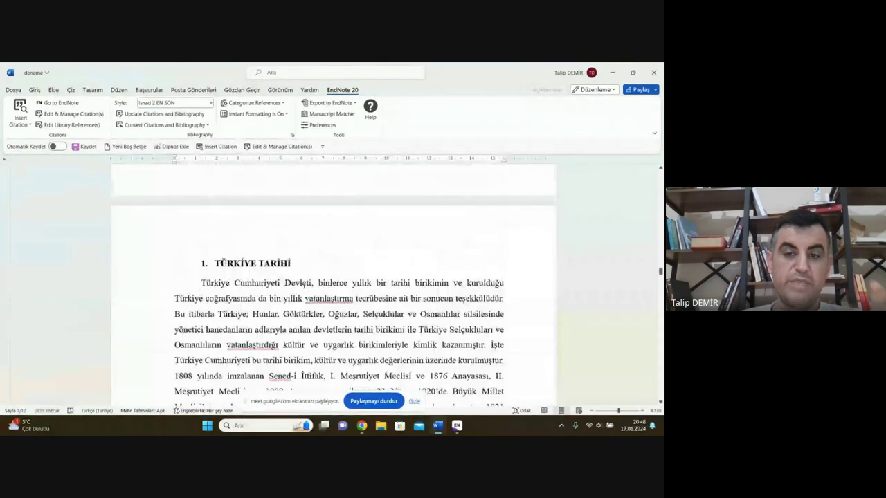
- Go to the KAYNAKÇA page at the end of the document and highlight its bibliography entry
scroll(304, 286, "down", 10)
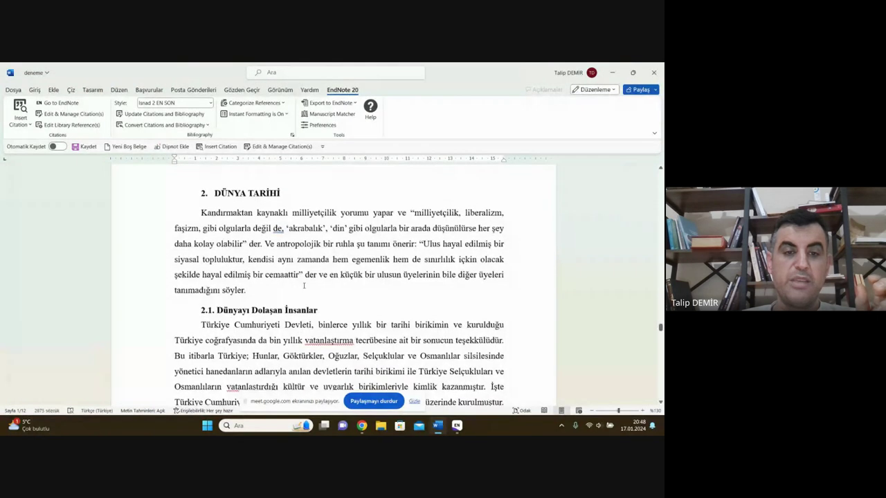
scroll(304, 286, "down", 15)
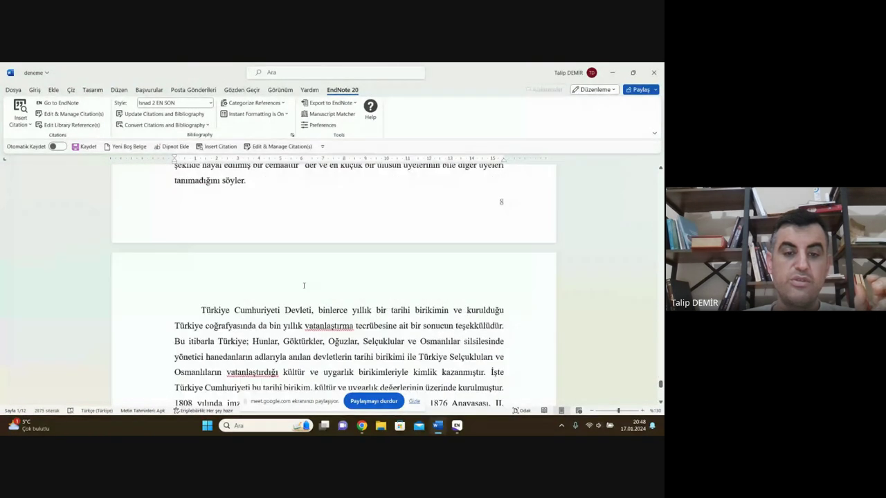
scroll(303, 286, "up", 2)
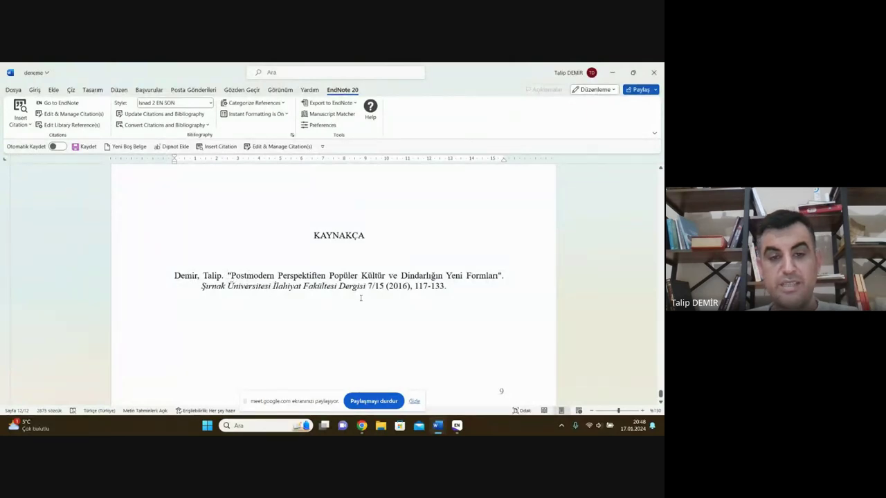
triple_click(351, 275)
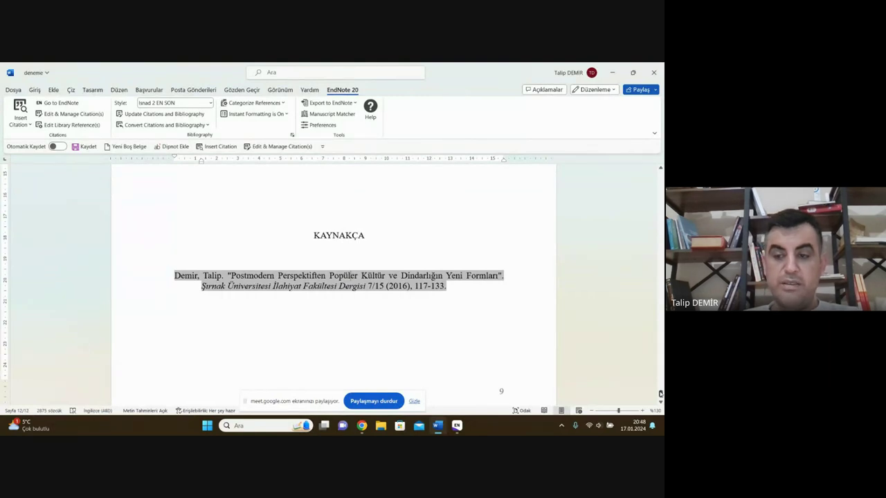
- Insert a second footnote on the first page, after the ÖN SÖZ paragraph ending in "araştırmalar kullanılacaktır."
left_click_drag(660, 393, 660, 166)
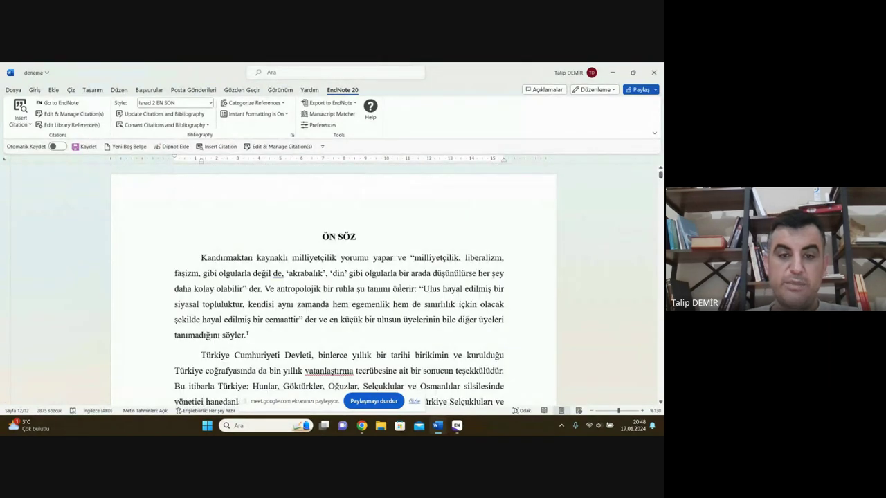
scroll(356, 298, "down", 3)
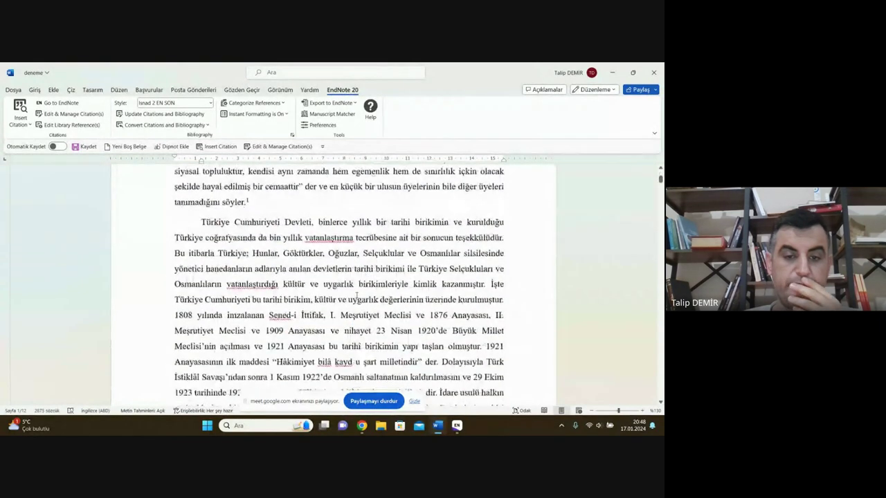
scroll(357, 297, "down", 4)
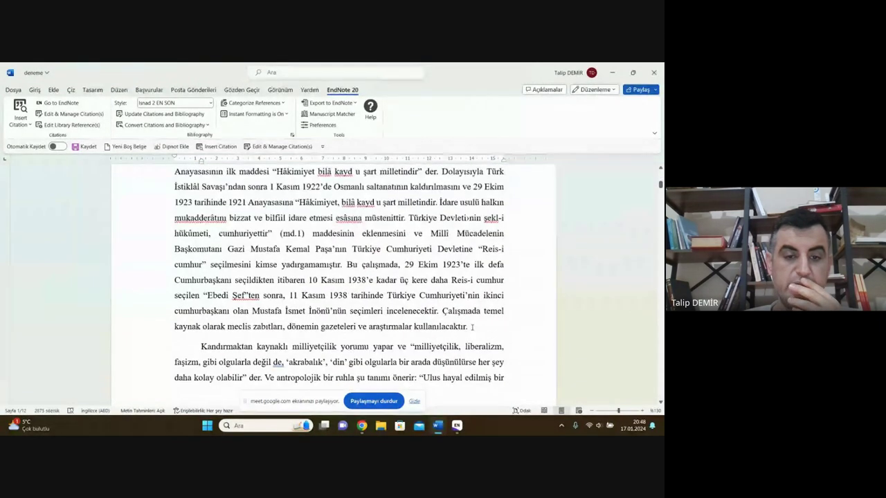
left_click(472, 326)
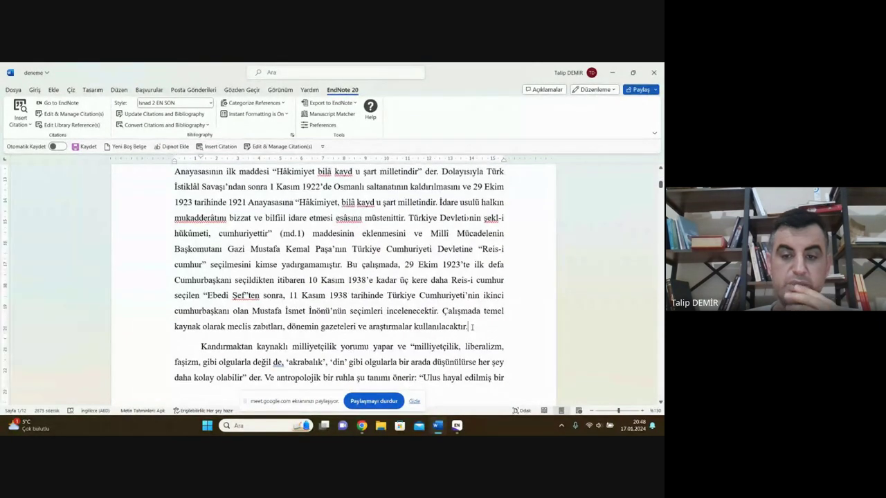
left_click(174, 147)
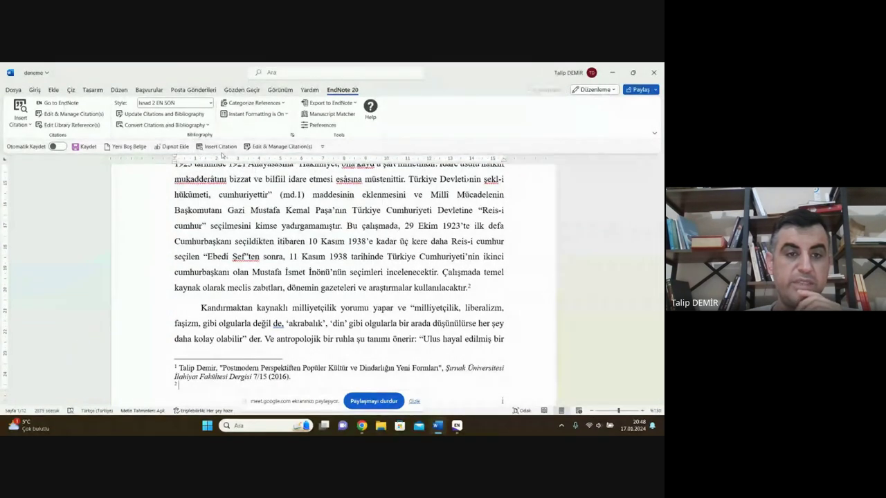
- Search the references for "a" and insert the 2015 book "Sağlık Sosyolojisi Kadın ve Kentleşme" into the second footnote
left_click(218, 146)
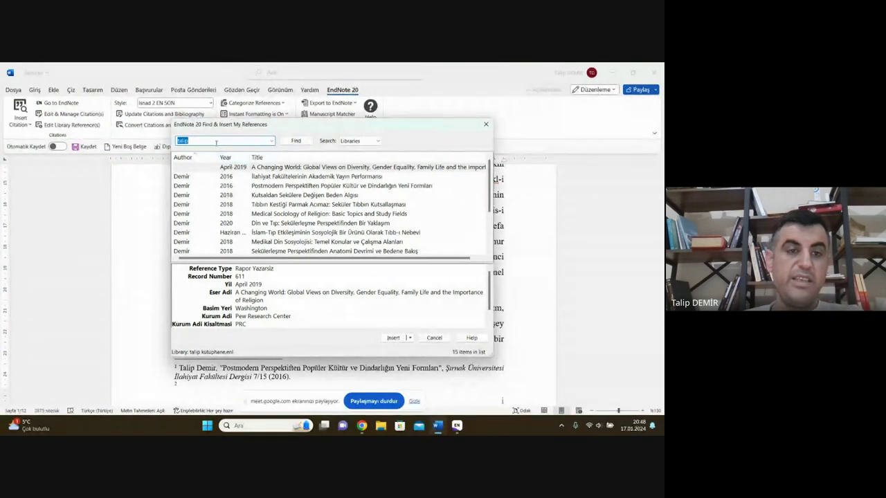
key("BackSpace")
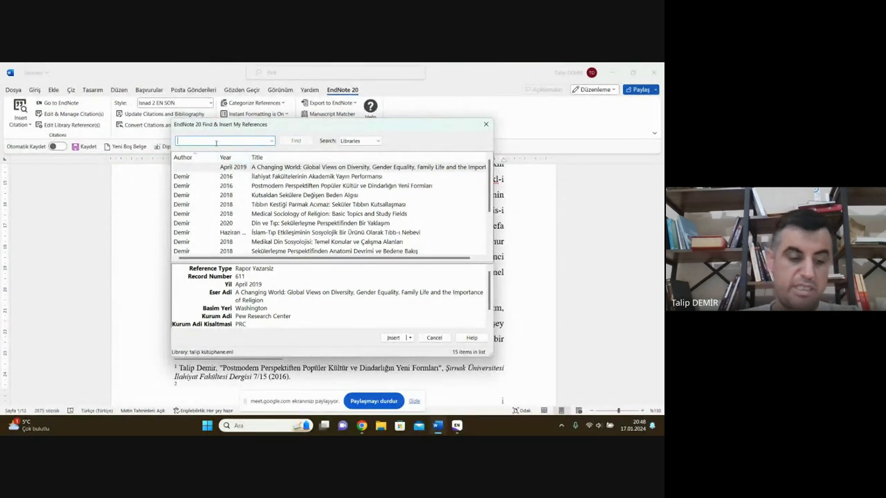
type("a")
key("Return")
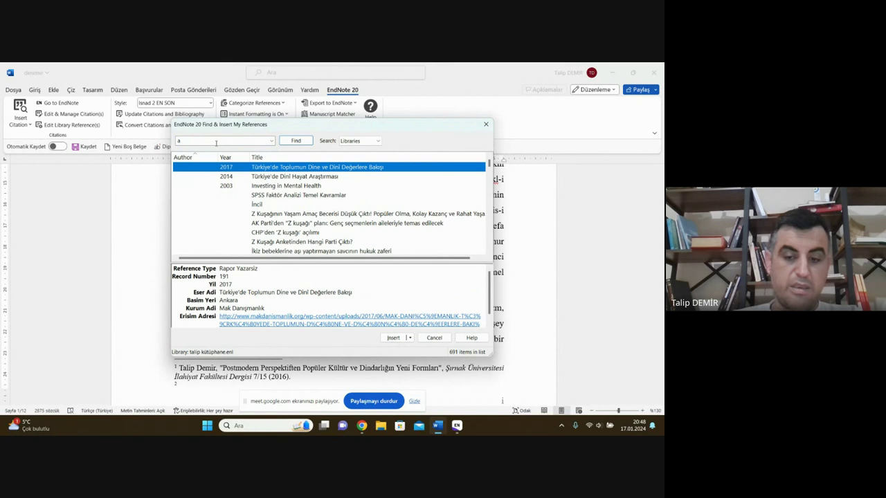
key("Down")
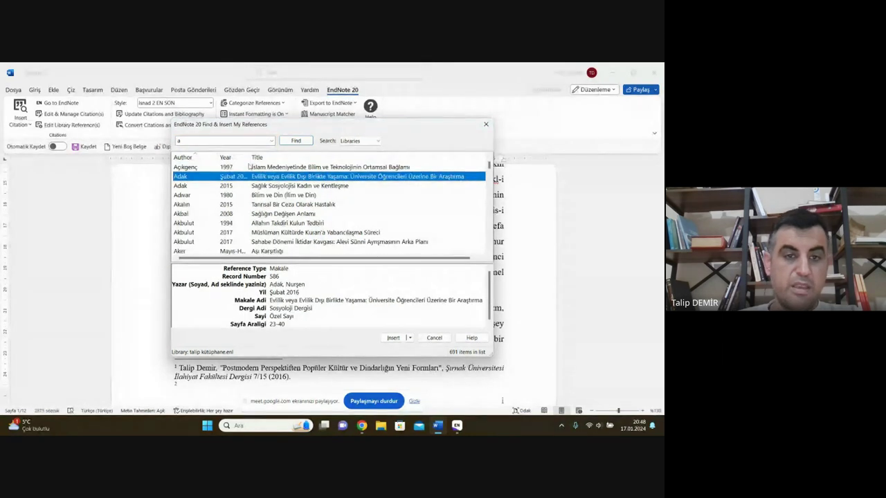
left_click(274, 186)
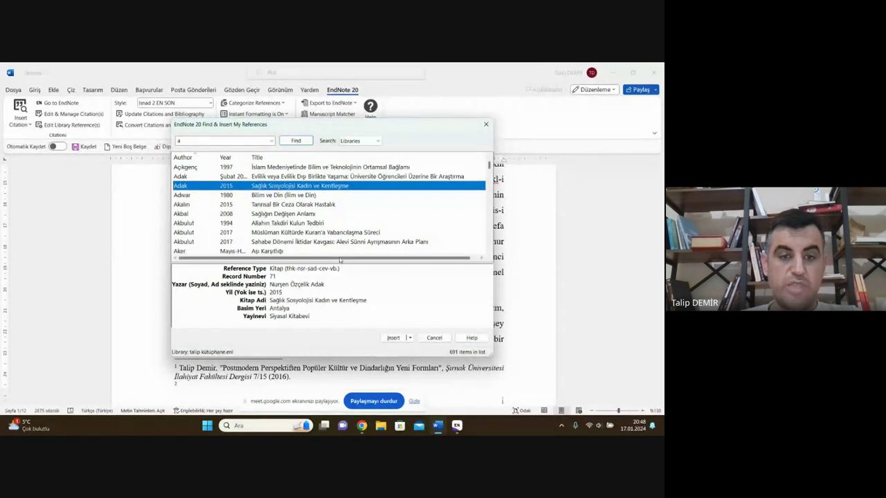
left_click(393, 338)
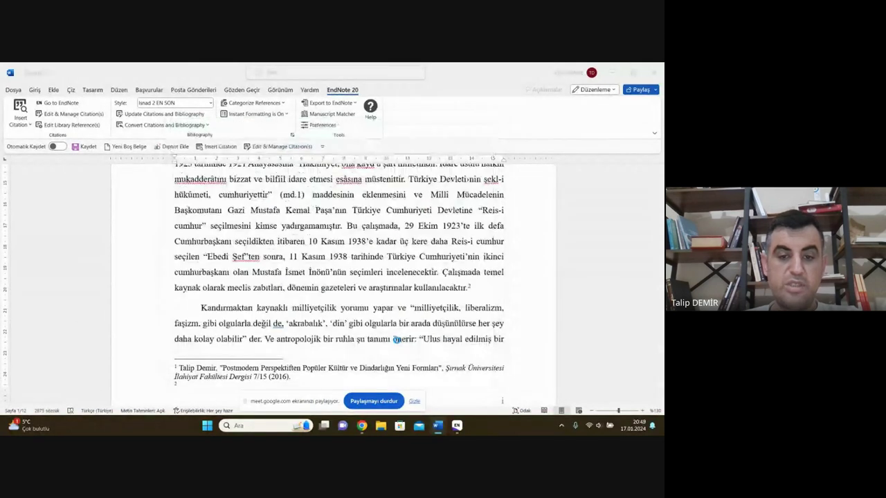
- Check the second footnote's formatted citation and the KAYNAKÇA entries at the end of the document
scroll(275, 322, "down", 1)
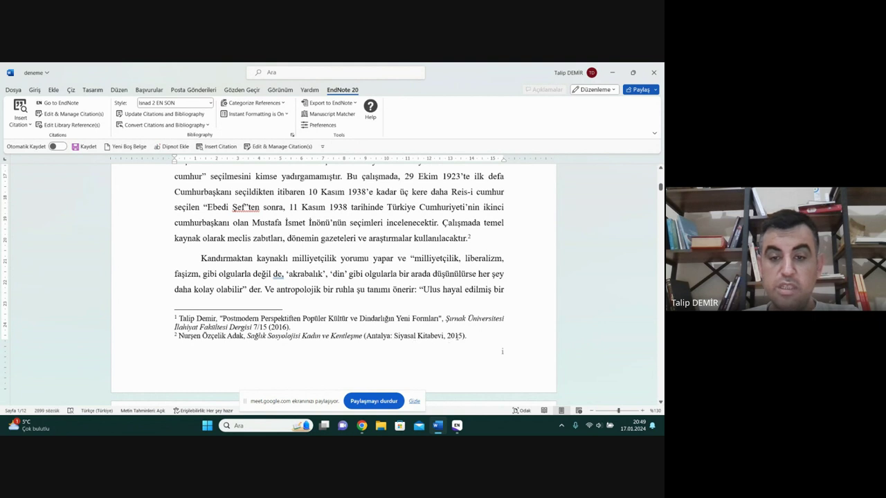
type(".")
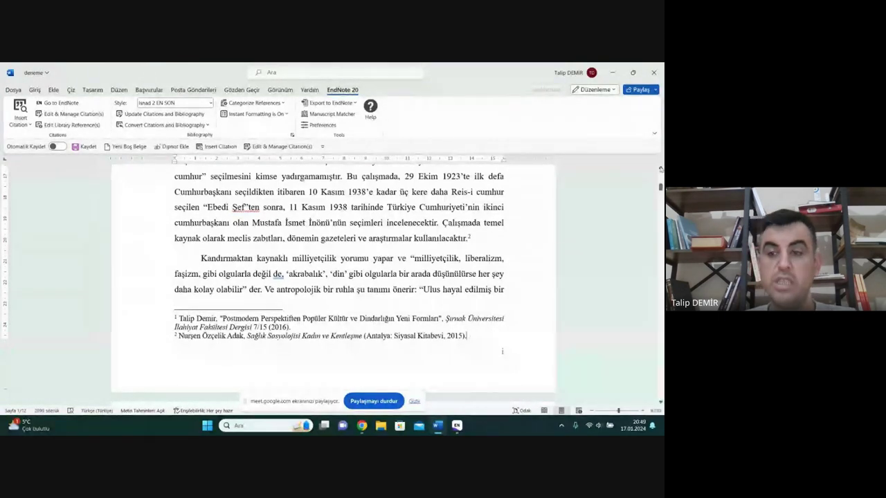
left_click_drag(660, 186, 661, 399)
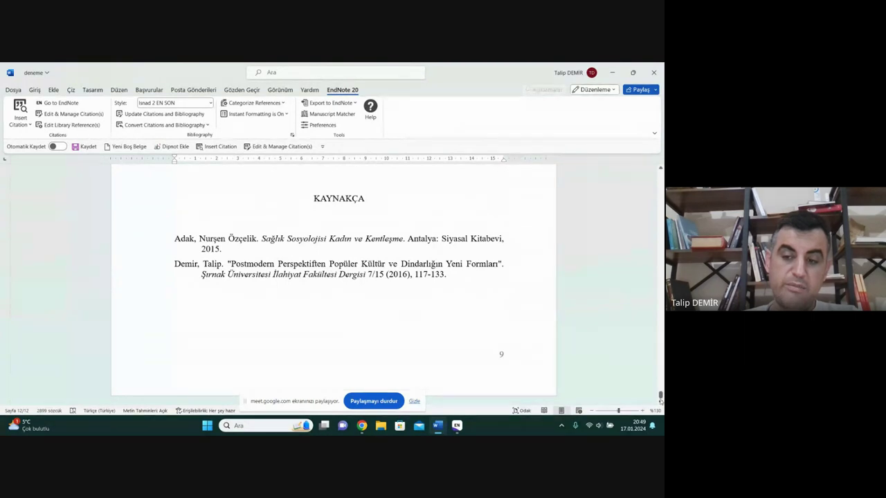
- Delete the article citation text from the first footnote on the first page, leaving its note number
left_click_drag(661, 397, 660, 185)
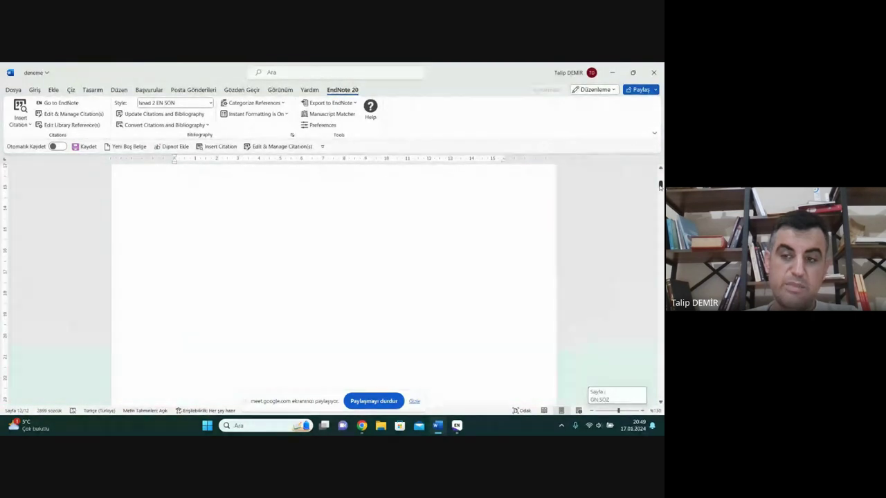
scroll(421, 279, "down", 3)
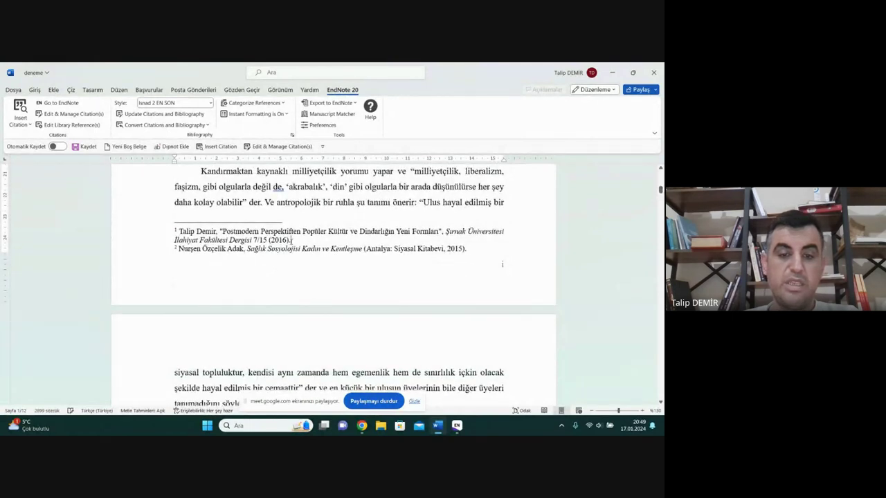
triple_click(291, 240)
key("BackSpace")
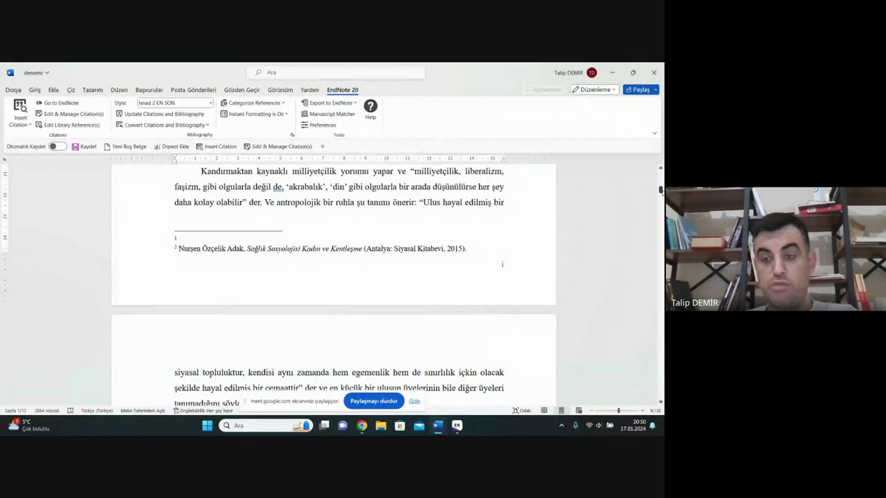
- Check which entries the KAYNAKÇA lists after the footnote deletion and return to the ÖN SÖZ page
left_click_drag(661, 190, 662, 392)
scroll(410, 343, "down", 3)
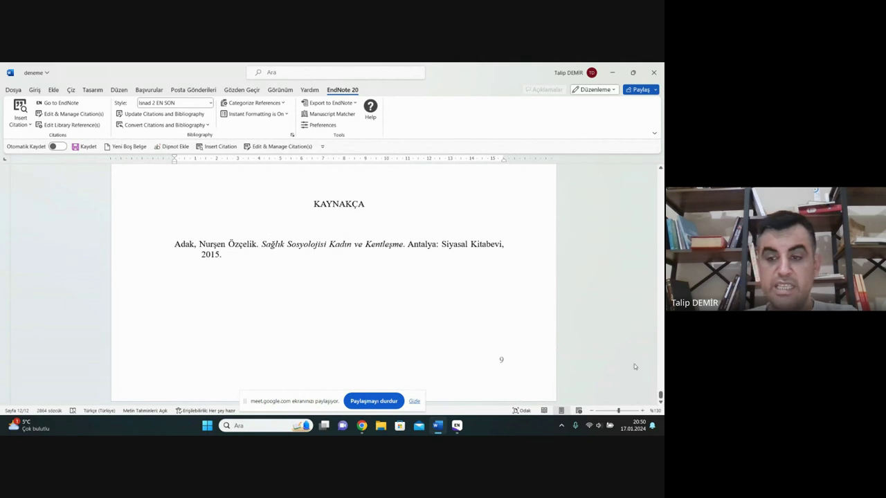
left_click_drag(660, 395, 659, 170)
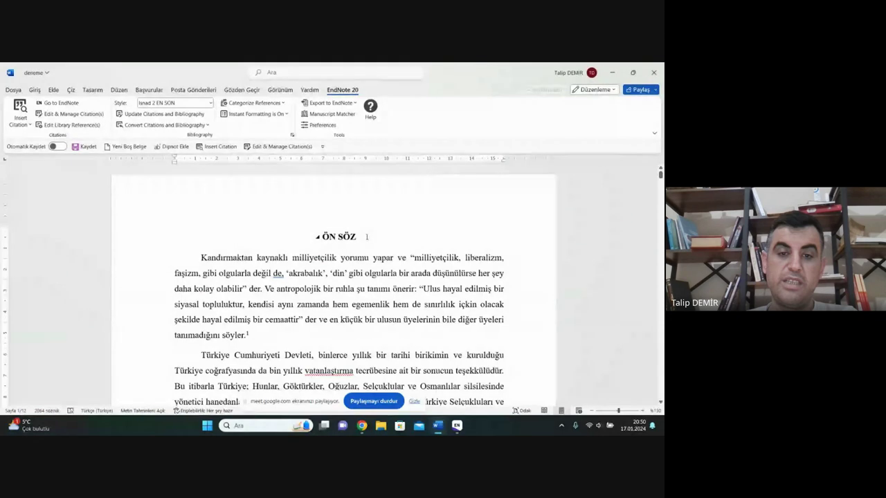
- Switch to EndNote and start a new reference with the reference type Kitap (thk-nsr-sad-cev-vb.)
left_click(457, 426)
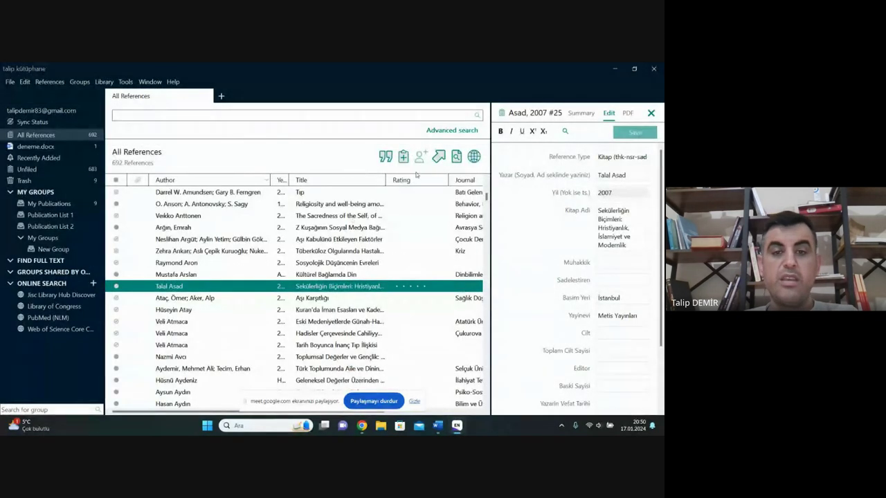
left_click(404, 158)
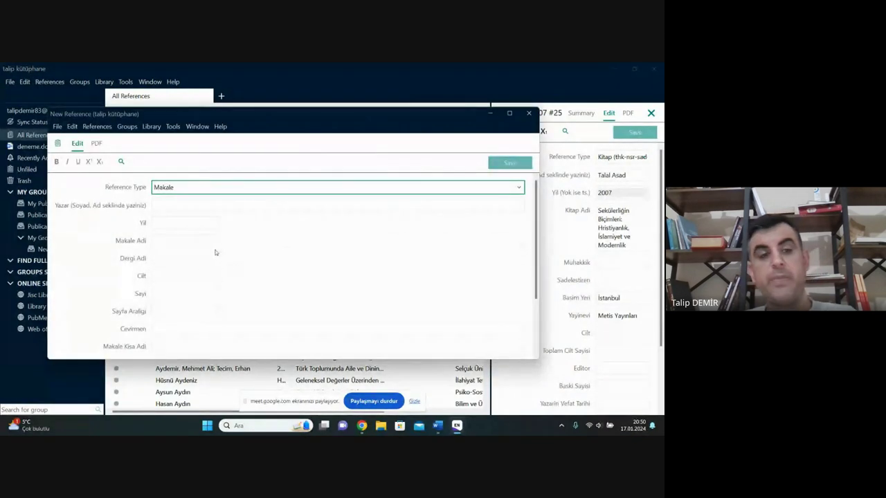
left_click(179, 188)
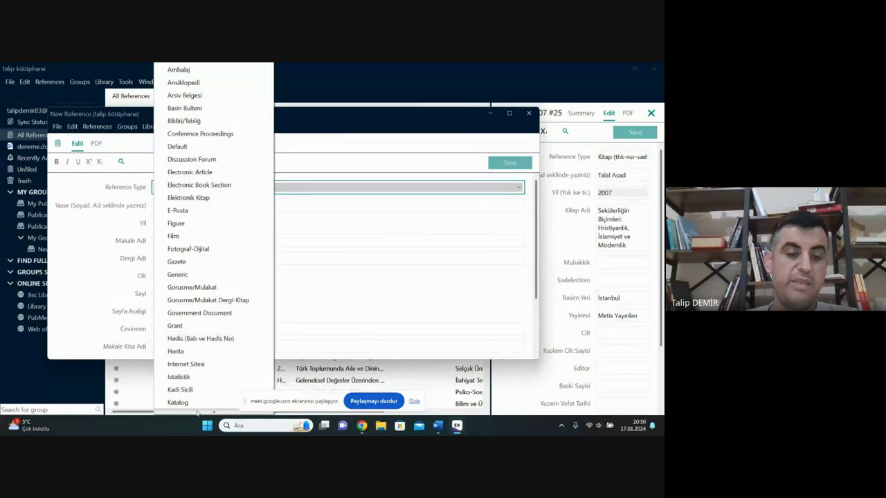
scroll(201, 386, "down", 1)
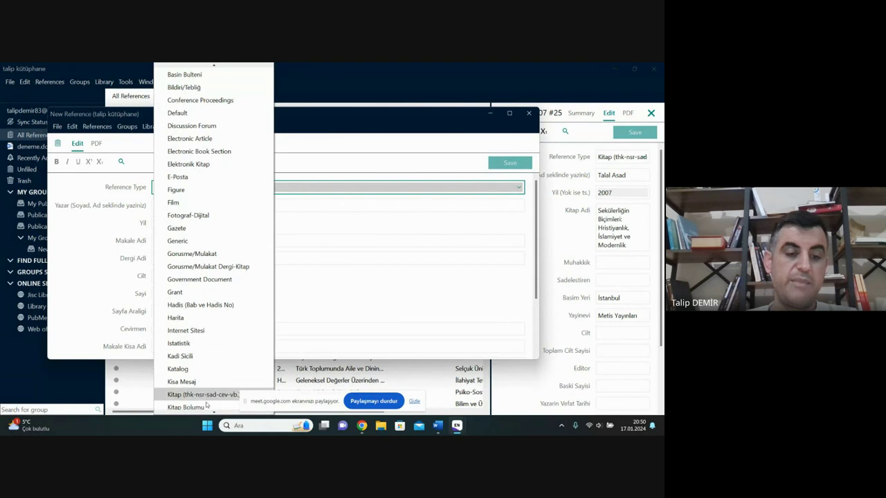
scroll(210, 411, "down", 4)
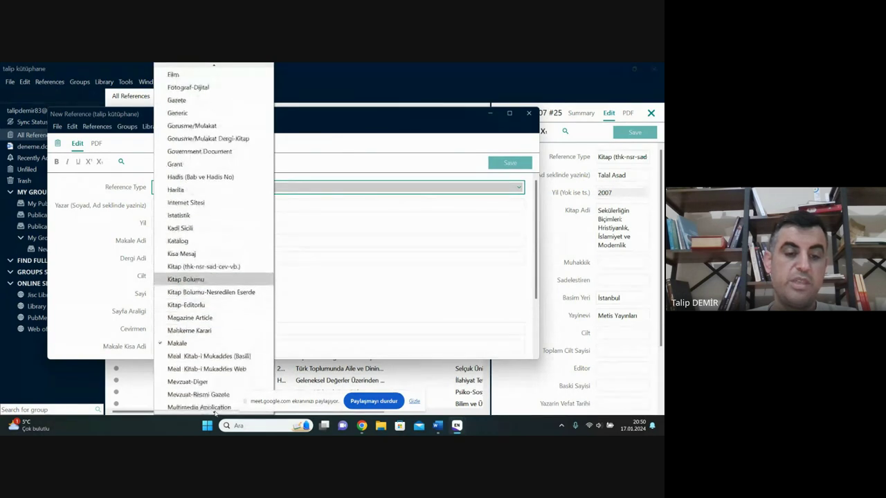
scroll(215, 408, "down", 5)
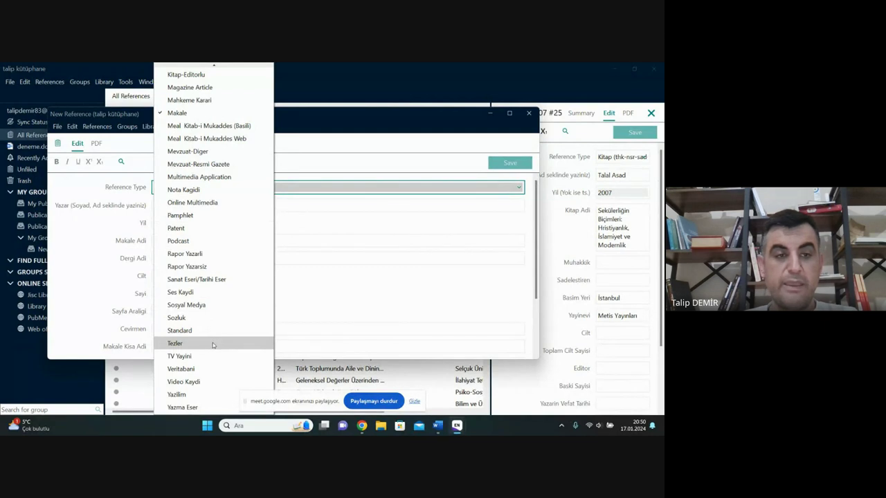
scroll(215, 215, "up", 1)
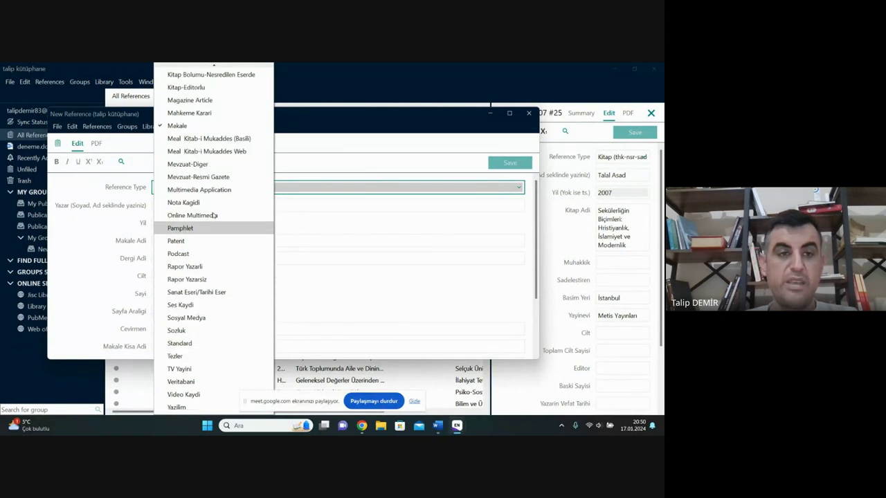
scroll(215, 215, "up", 2)
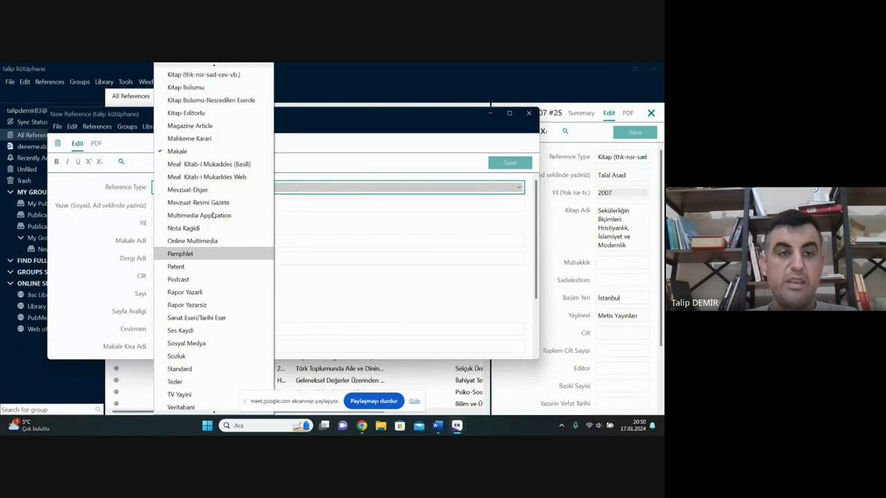
left_click(226, 75)
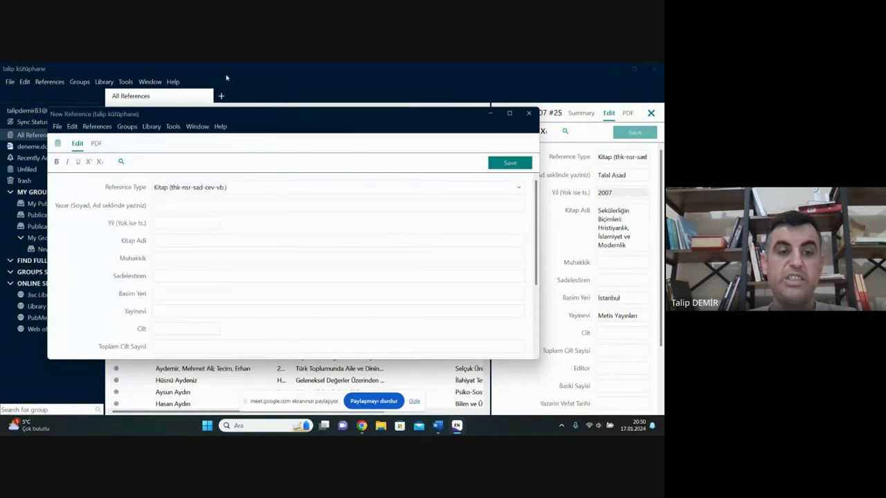
- Go through the new book reference's author, year, title, place of publication, publisher and translator fields
left_click(173, 204)
key("Tab")
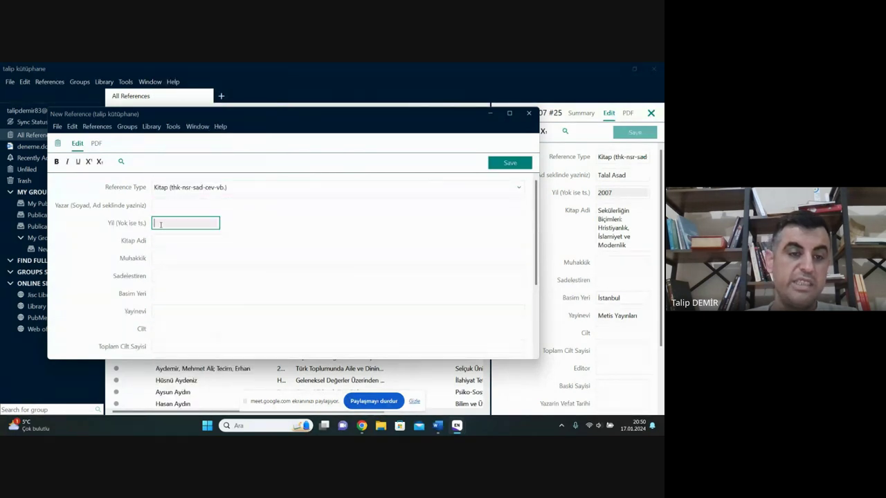
key("Tab")
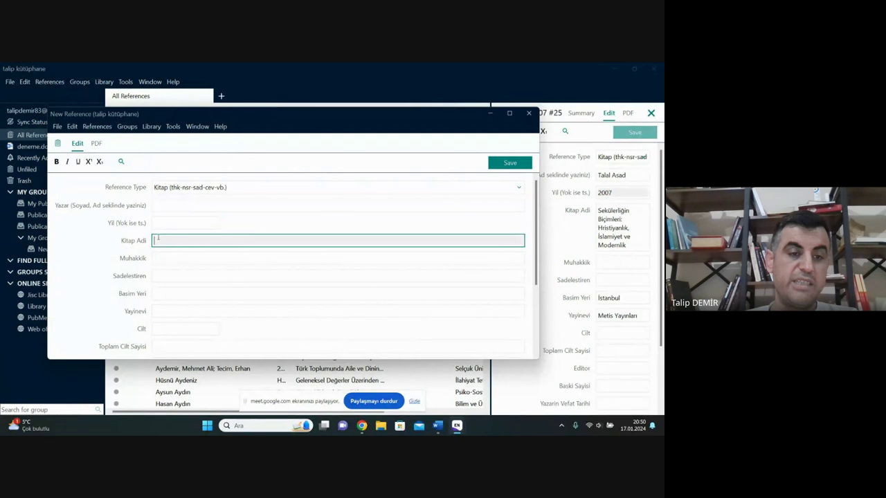
left_click(170, 295)
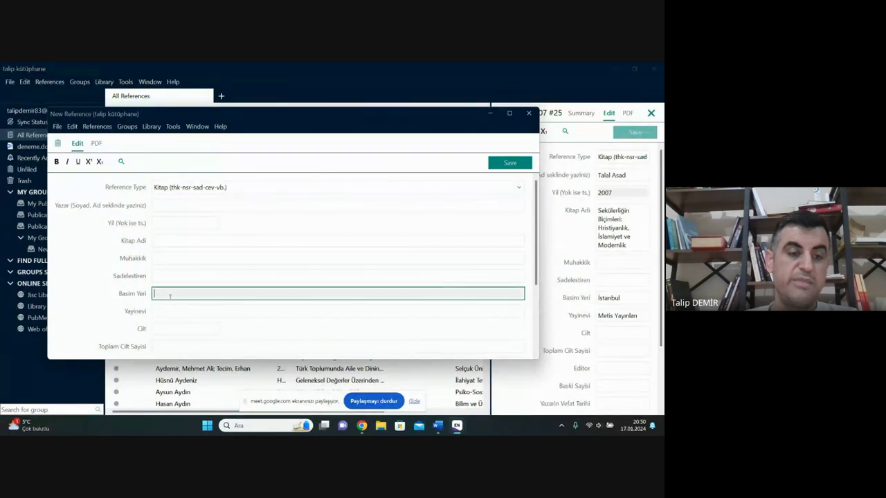
left_click(166, 312)
scroll(178, 323, "down", 3)
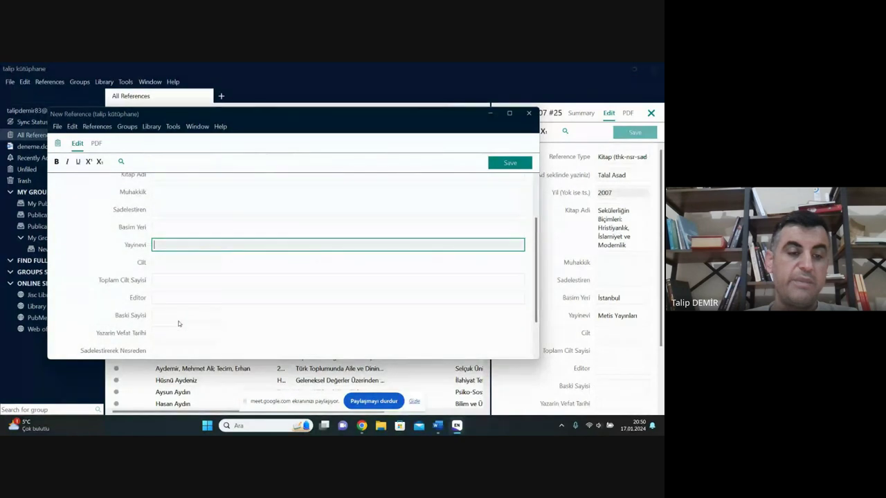
left_click(178, 325)
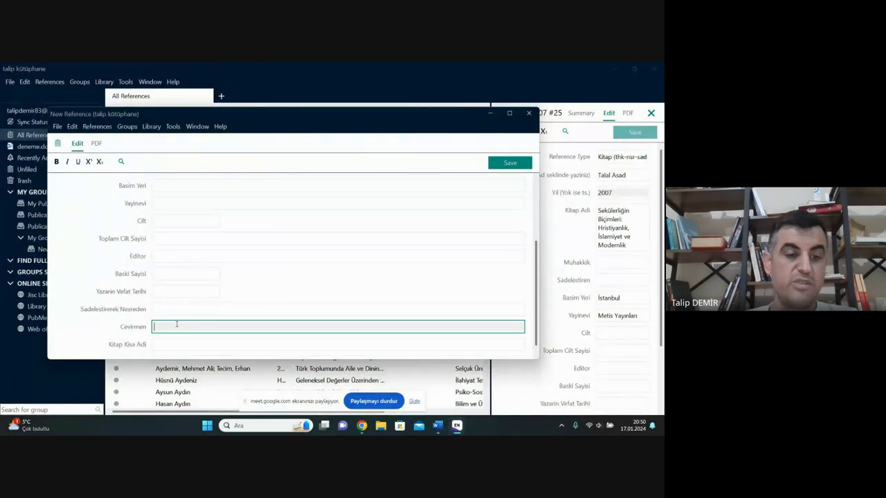
scroll(289, 256, "up", 3)
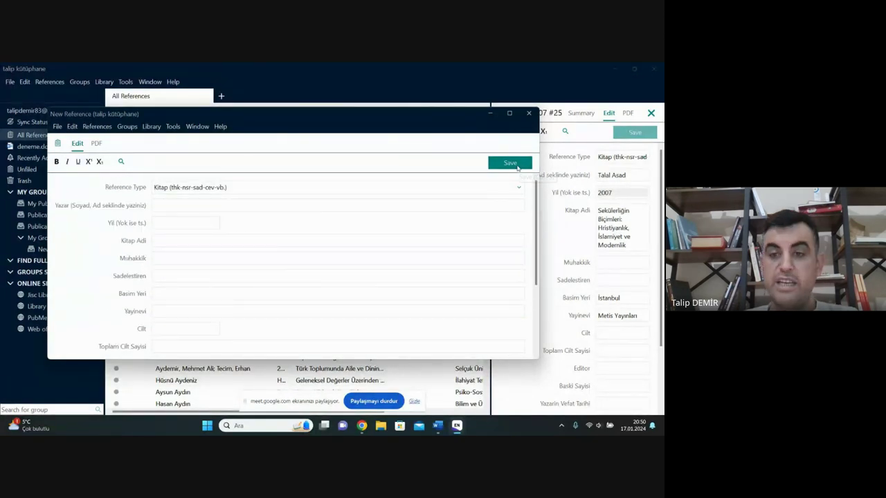
- Close the new reference form and try to save the empty record
left_click(528, 114)
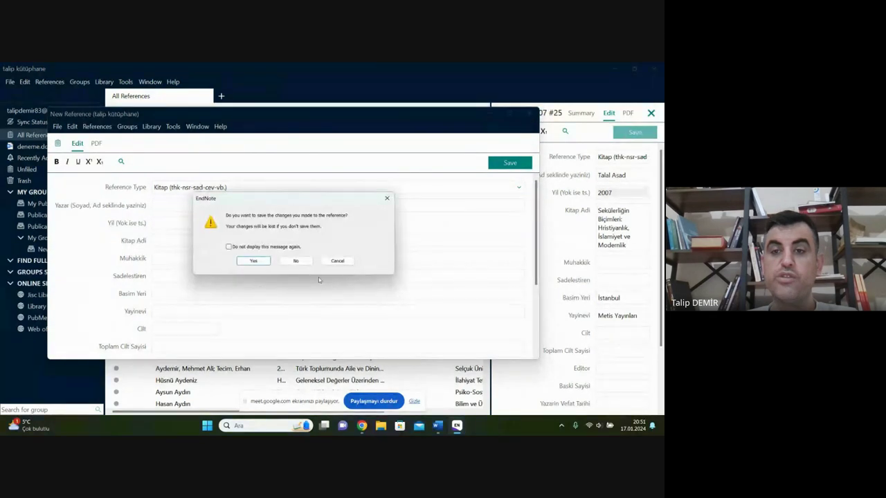
left_click(255, 260)
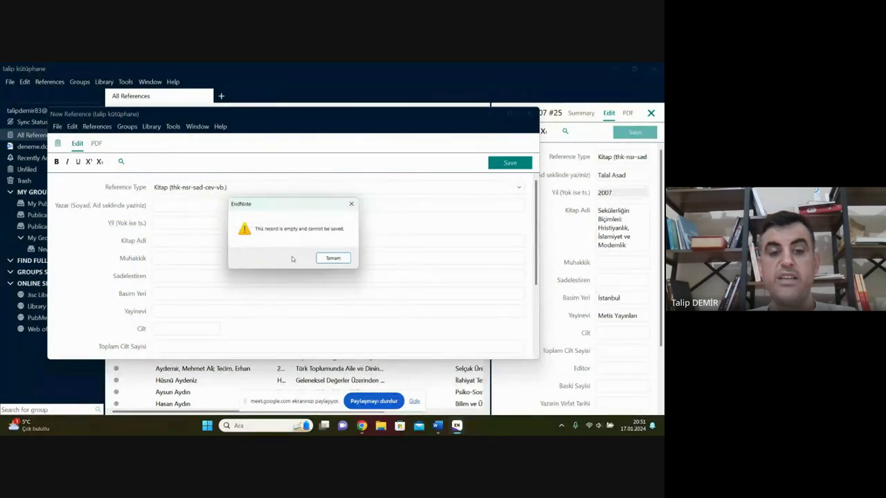
left_click(329, 259)
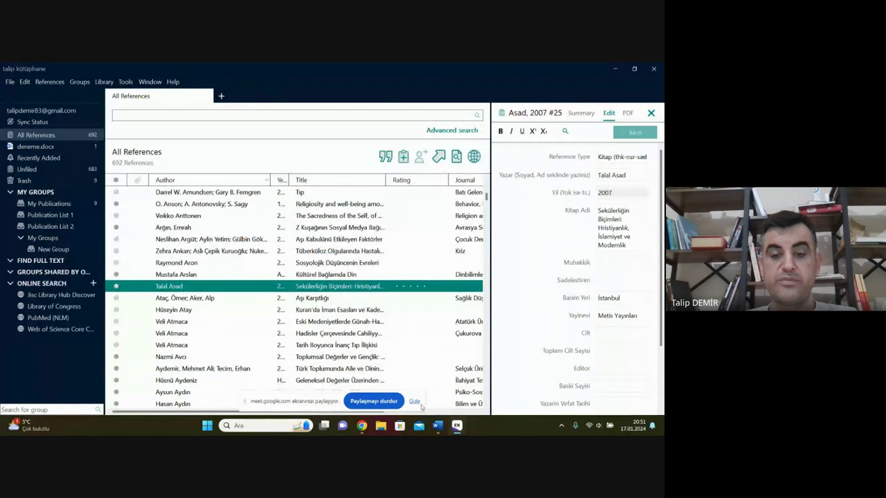
- Switch to Word and look at the footnotes at the bottom of the ÖN SÖZ page
left_click(438, 427)
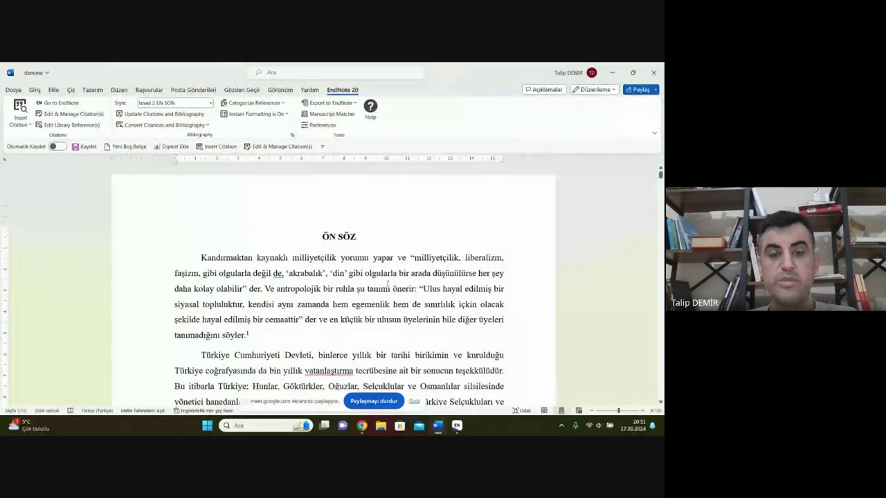
scroll(388, 284, "down", 3)
scroll(388, 284, "down", 15)
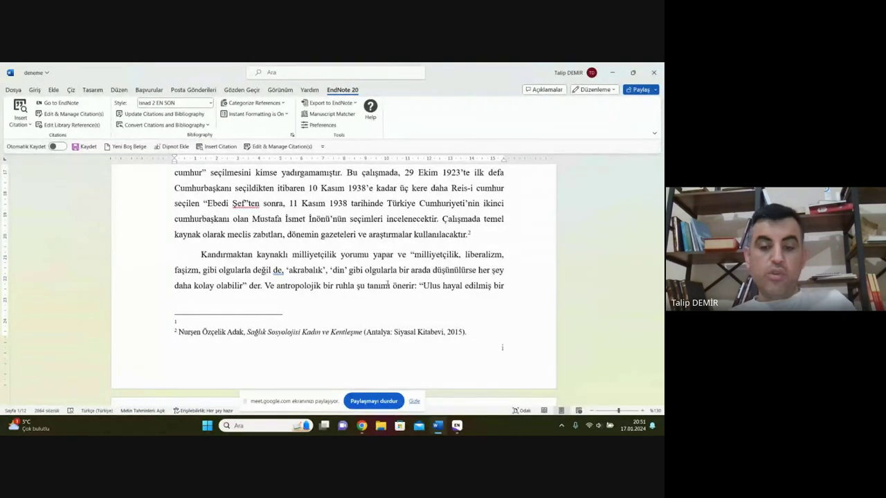
- Switch to EndNote and examine the fields of the Makale references on Aşı Kabulünü Etkileyen Faktörler and Tüberküloz Olgularında Hastalığın Algılanması
left_click(456, 426)
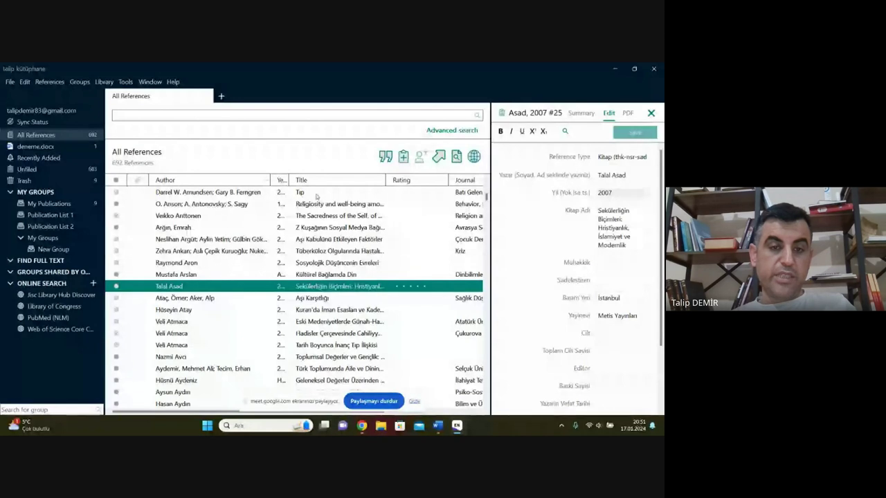
left_click(310, 240)
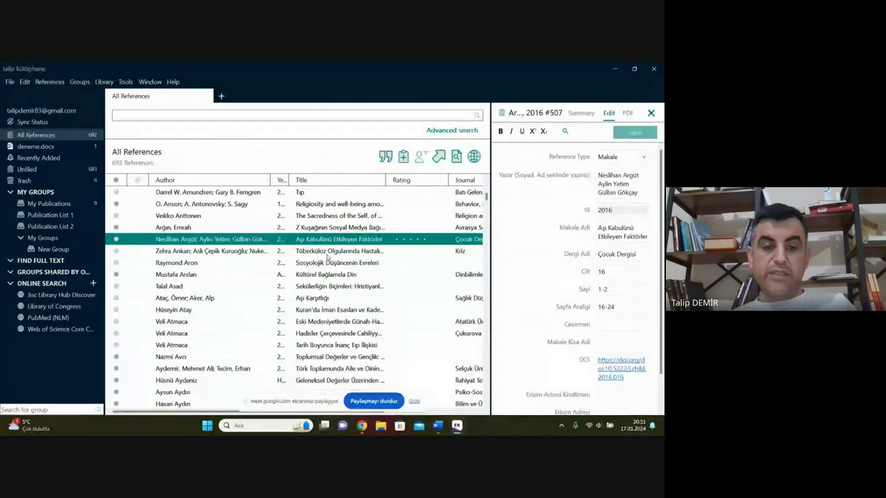
left_click(328, 252)
left_click(330, 241)
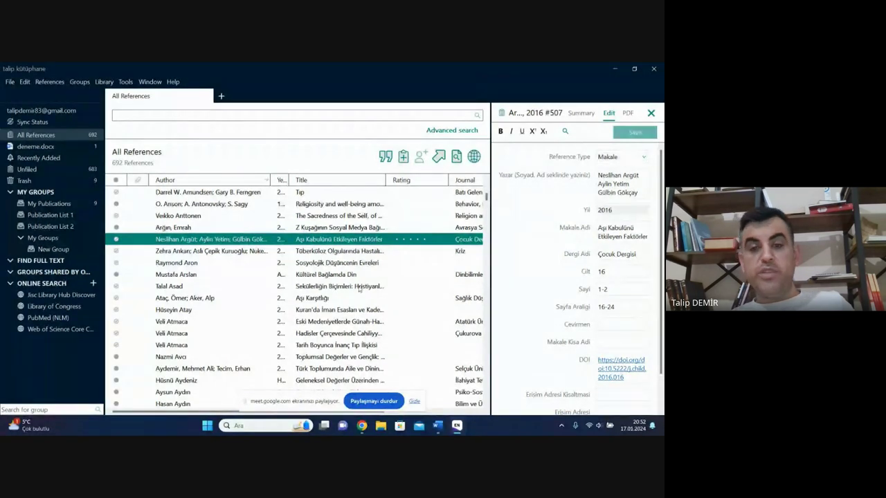
left_click(341, 252)
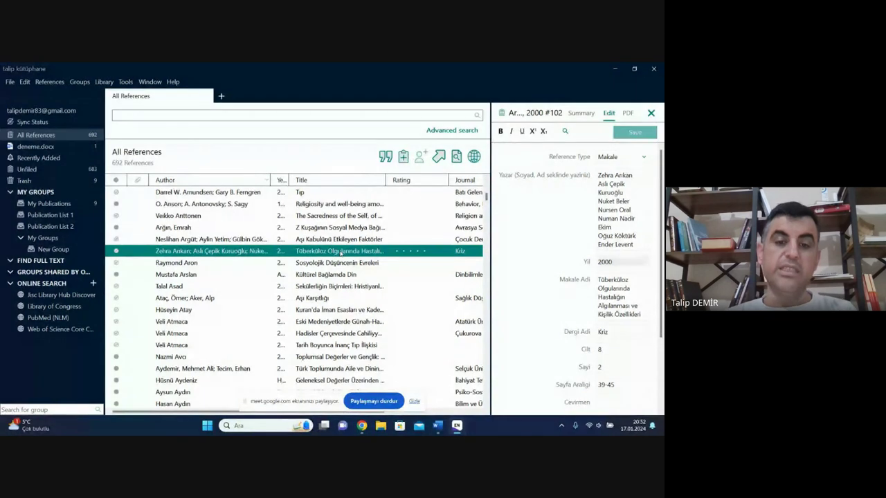
- Switch to Chrome to look at the Google Meet call, and return to the deneme document in Word
left_click(437, 425)
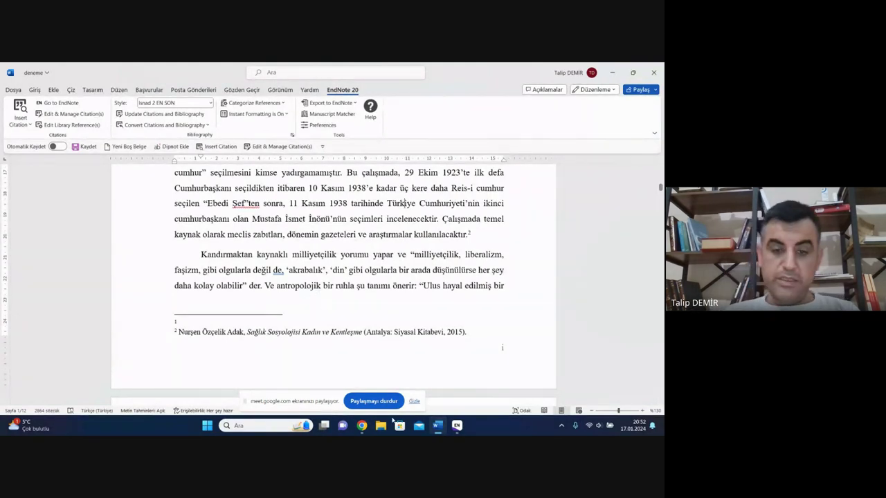
mouse_move(364, 429)
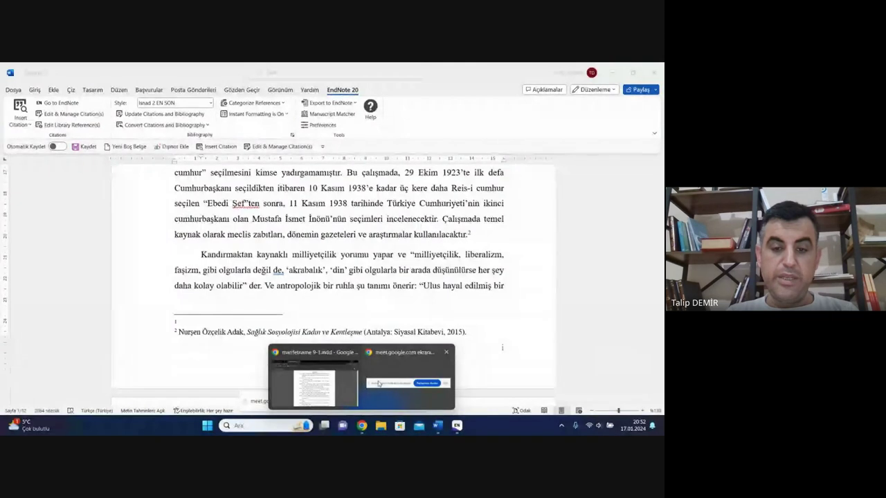
left_click(378, 384)
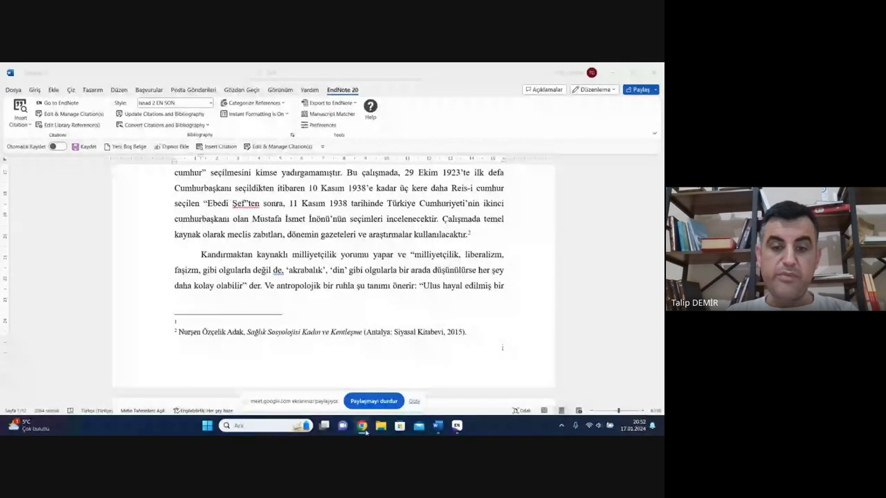
mouse_move(361, 426)
left_click(334, 380)
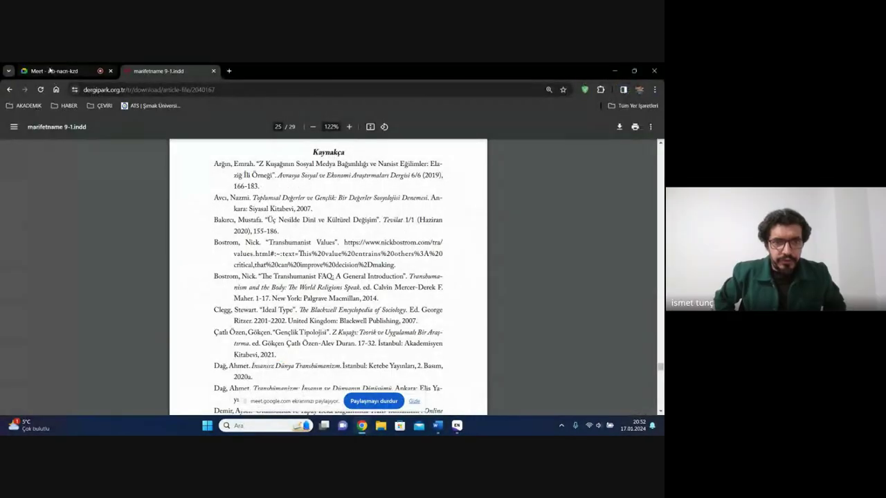
left_click(50, 70)
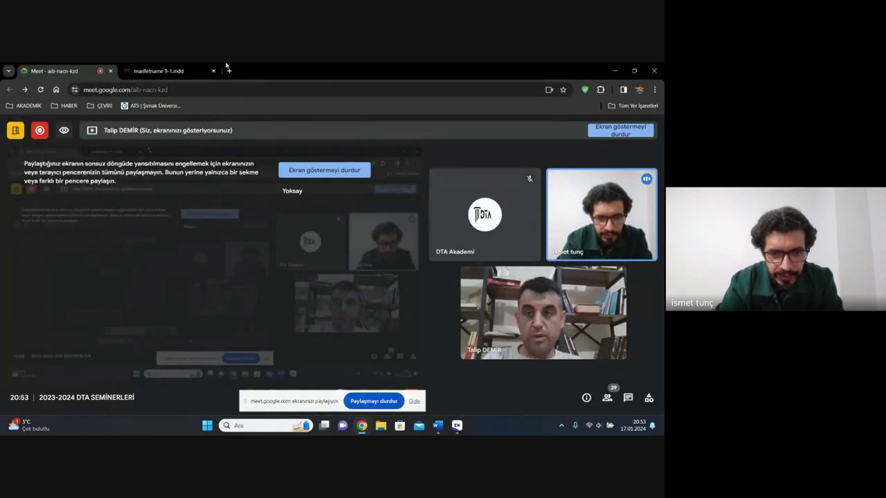
left_click(437, 426)
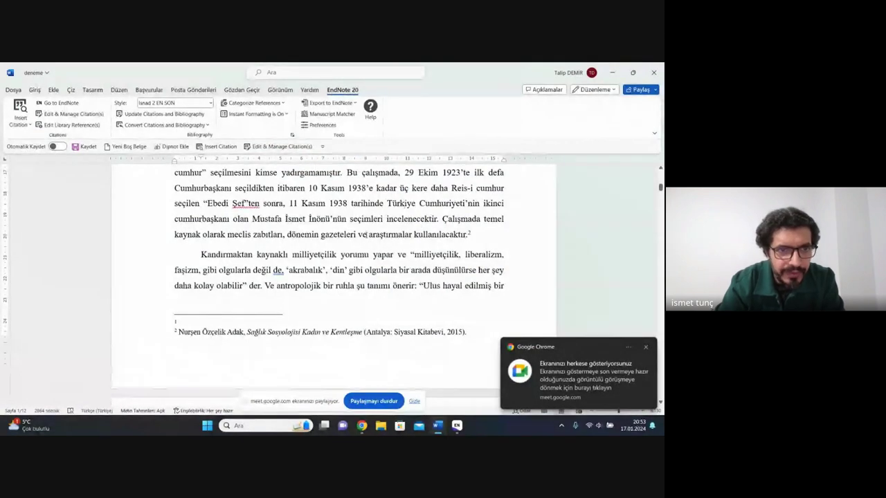
left_click(646, 347)
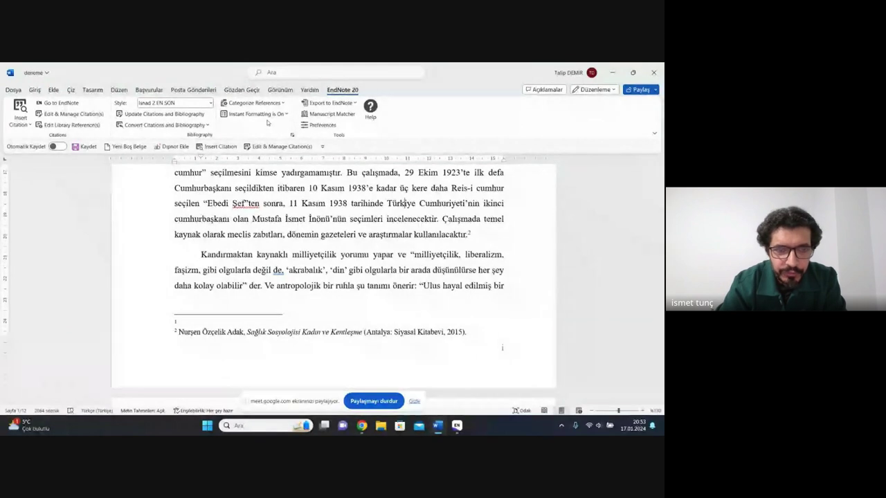
- Preview several library references for the empty first footnote without inserting any, and switch briefly to the EndNote library and back to Word
left_click(188, 323)
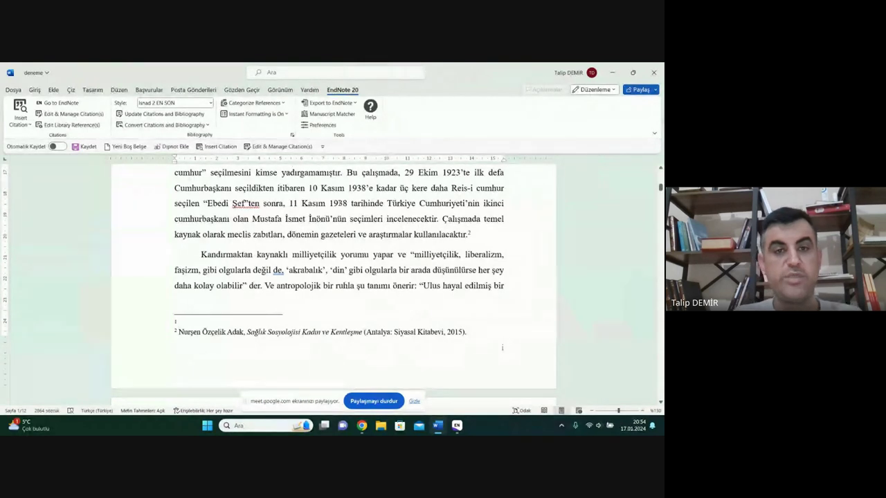
left_click(29, 116)
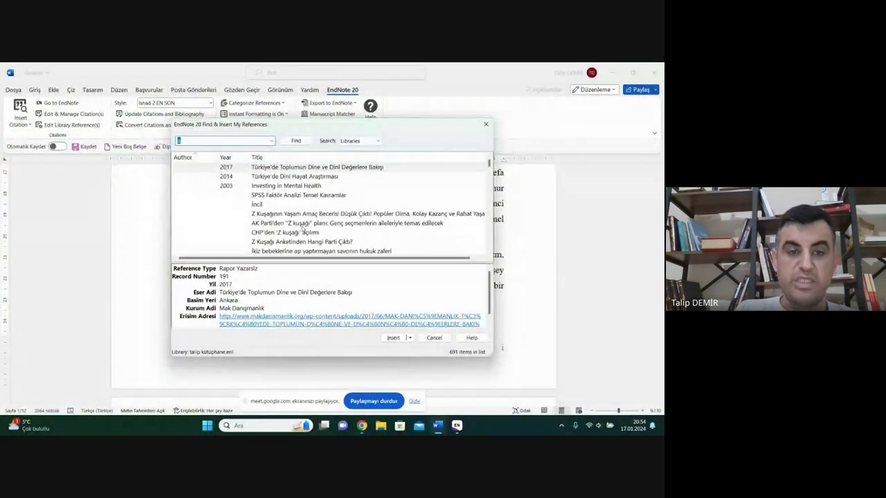
scroll(315, 220, "down", 2)
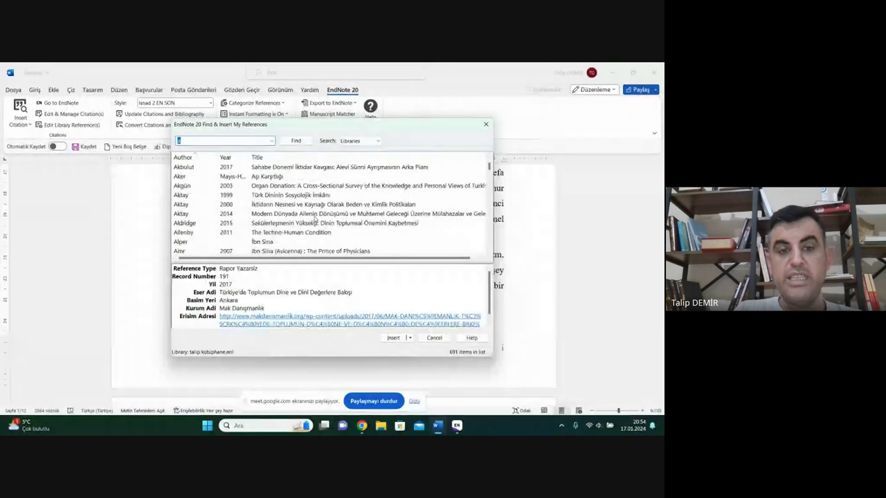
left_click(303, 206)
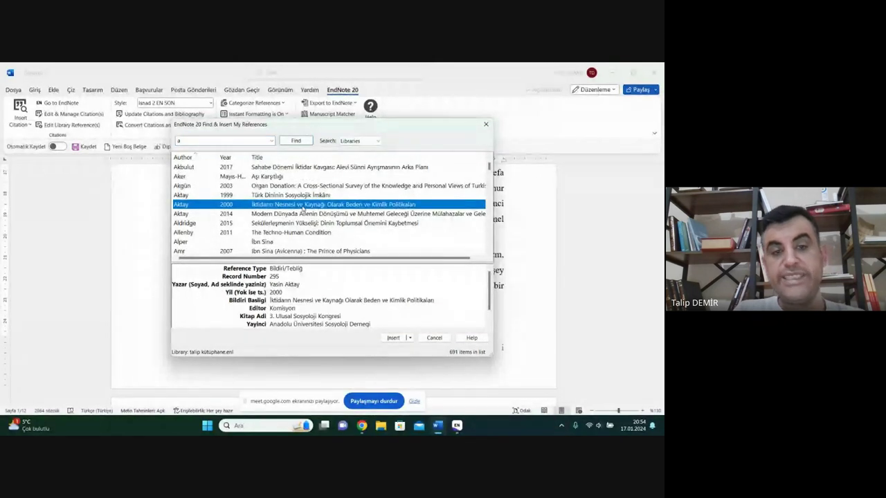
left_click(292, 186)
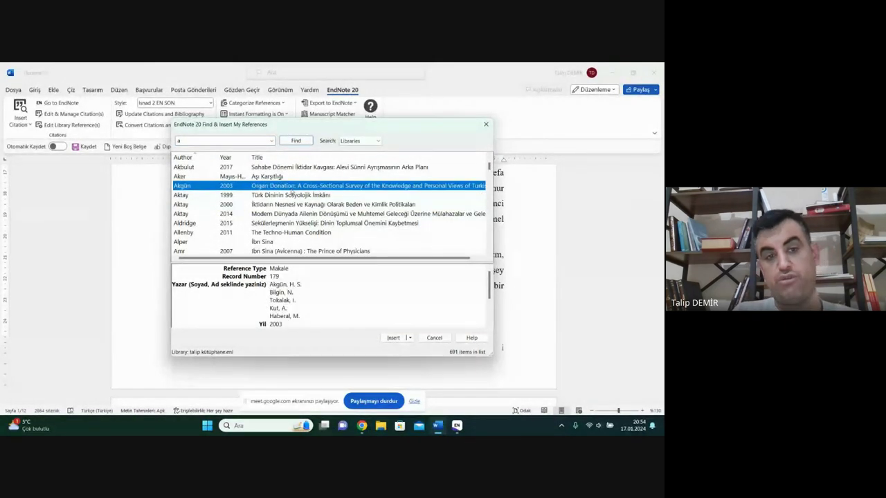
left_click(294, 195)
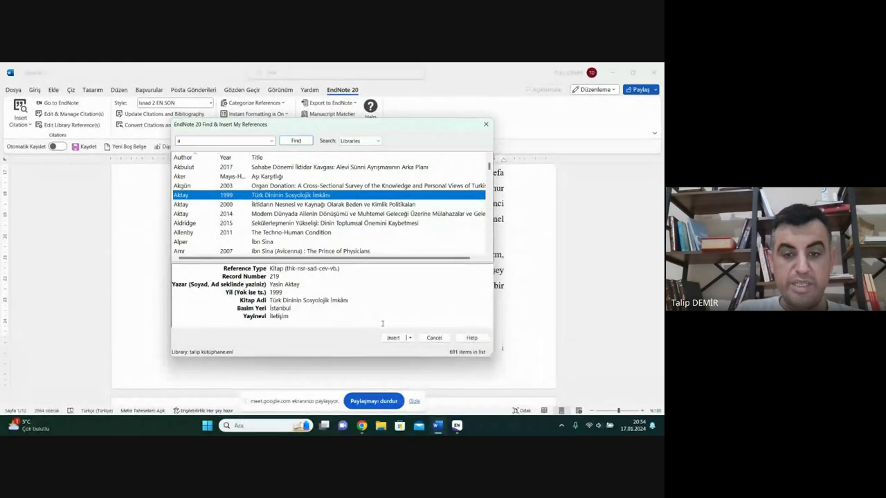
left_click(442, 342)
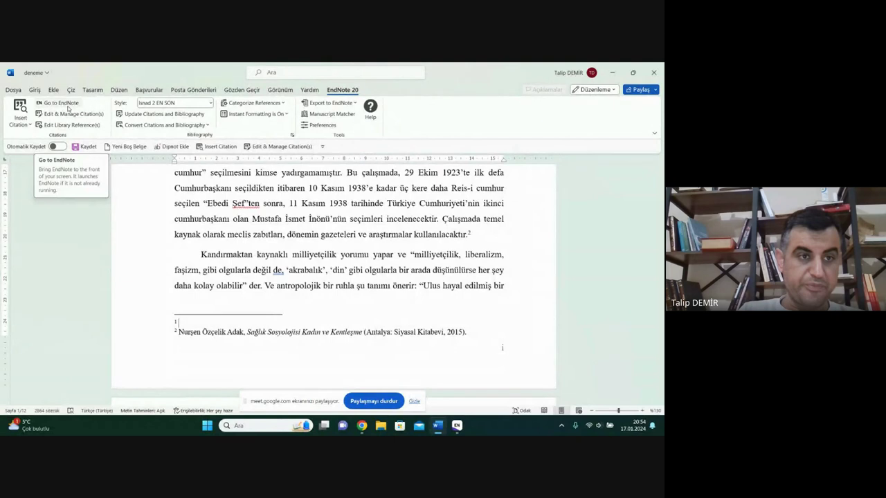
left_click(68, 108)
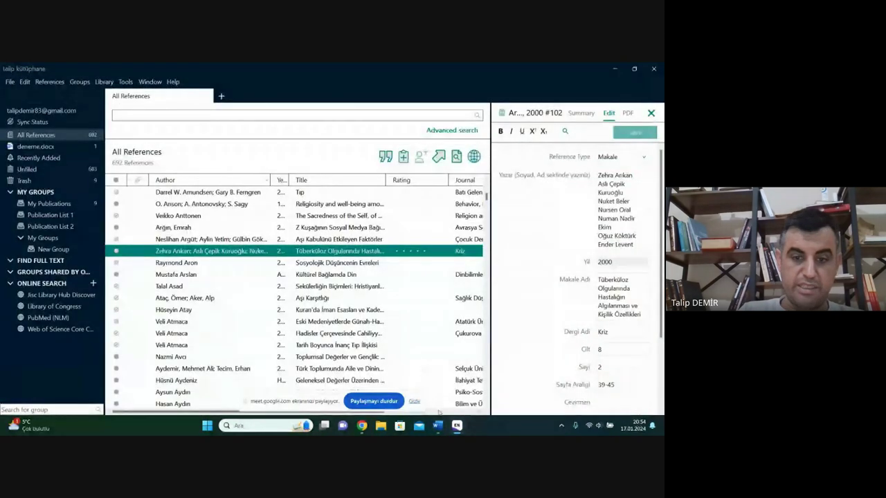
left_click(438, 425)
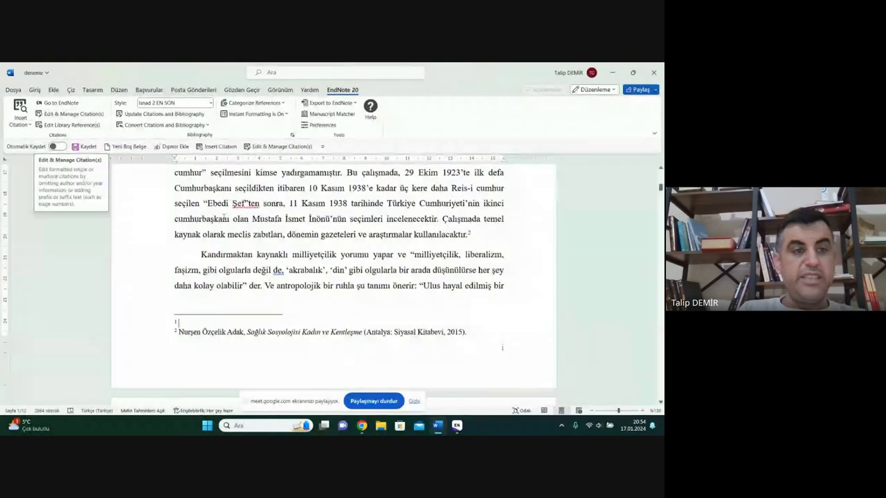
- Set the page number of the Sağlık Sosyolojisi Kadın ve Kentleşme citation in the second footnote to 85
triple_click(502, 347)
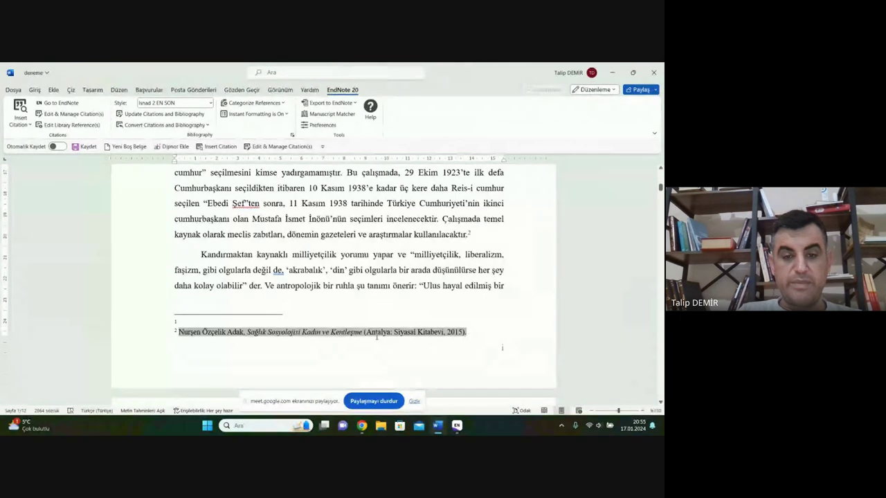
left_click(83, 118)
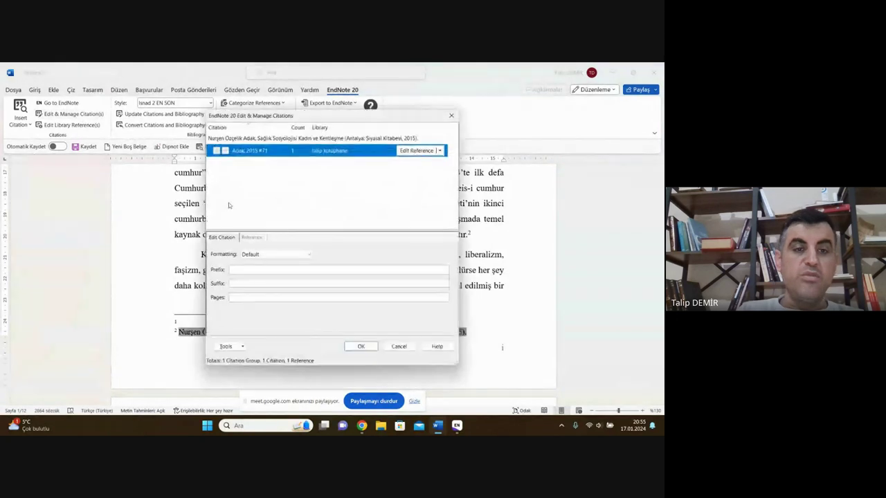
left_click(235, 297)
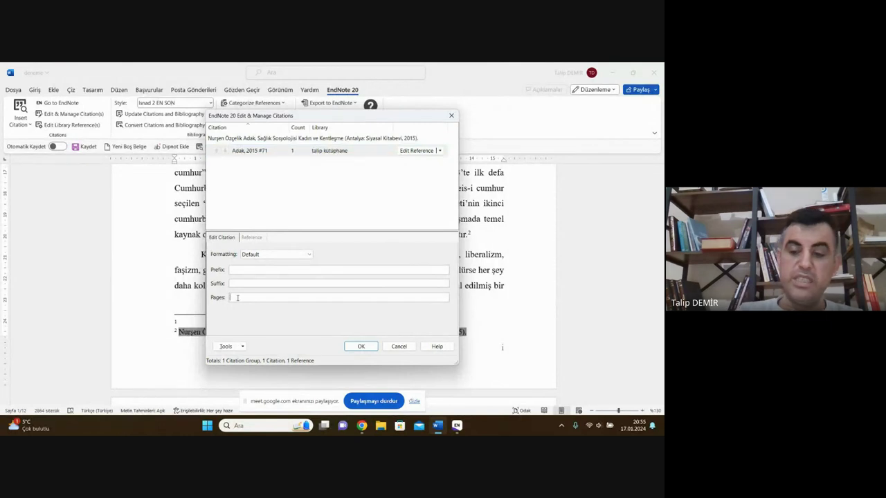
type("85")
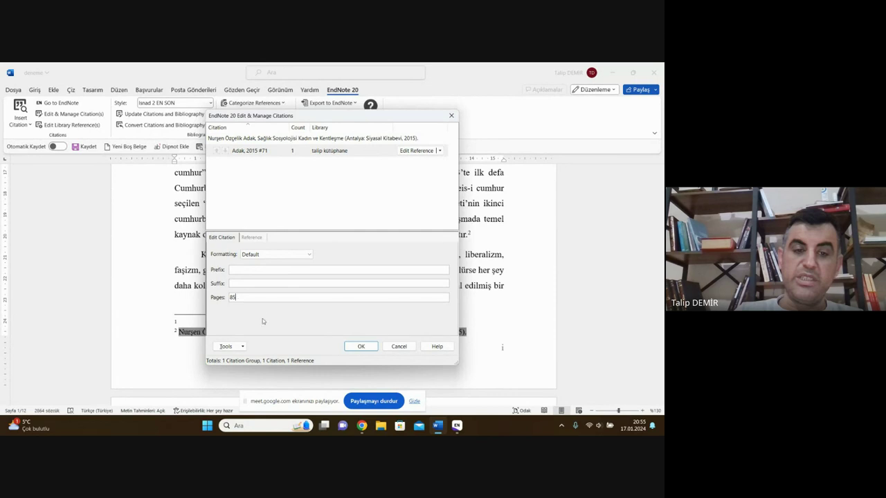
left_click(359, 346)
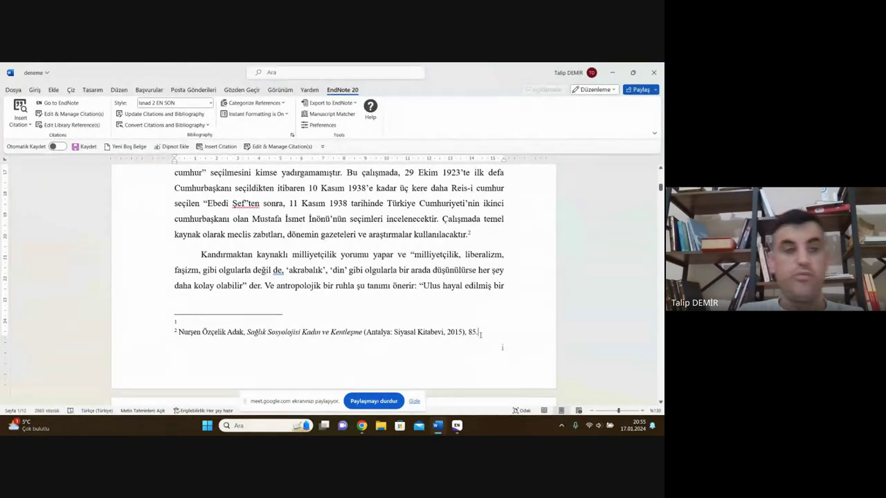
- Try to edit the footnote's library reference, then look at the year field of Sosyolojik Düşüncenin Evreleri in EndNote and return to Word
left_click(72, 124)
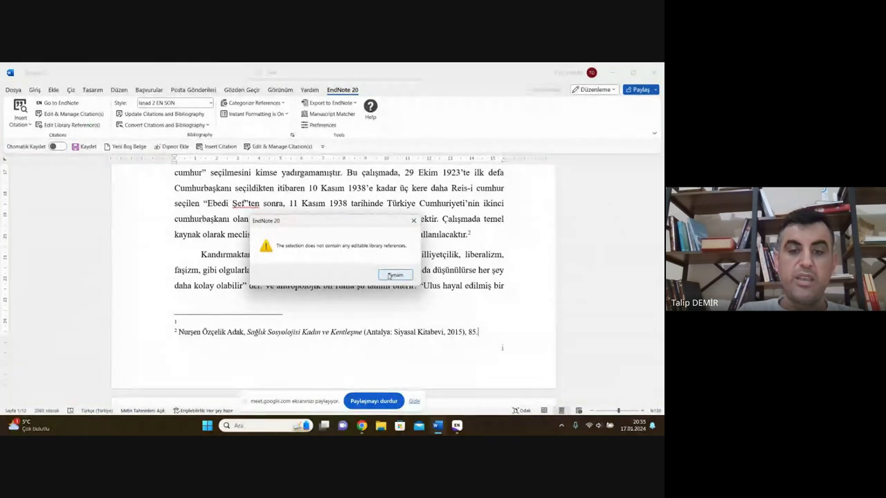
left_click(384, 275)
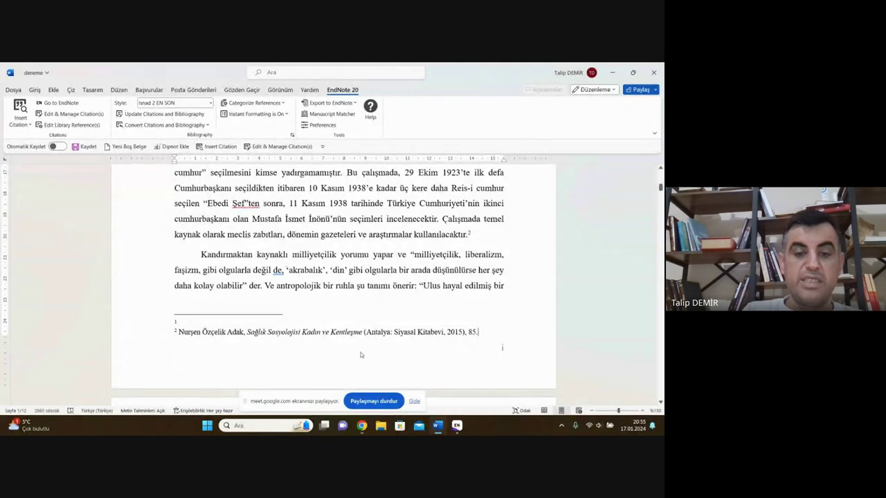
left_click(457, 425)
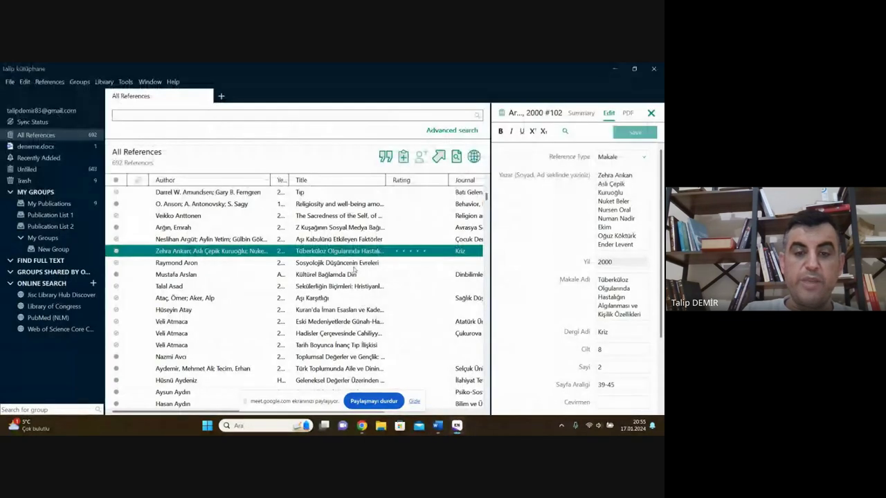
left_click(355, 264)
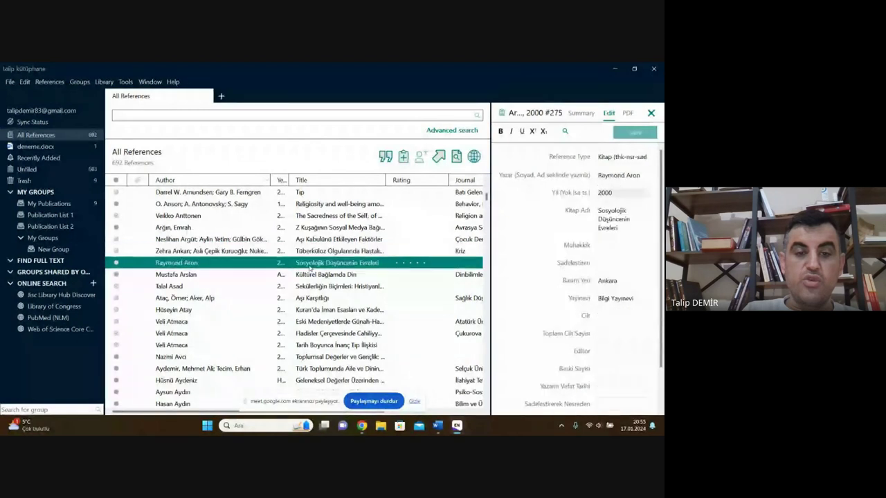
left_click(620, 192)
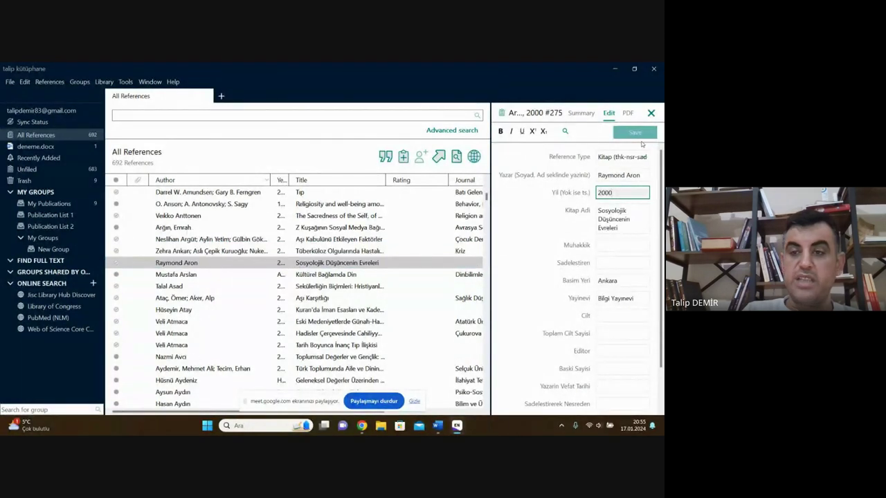
left_click(438, 426)
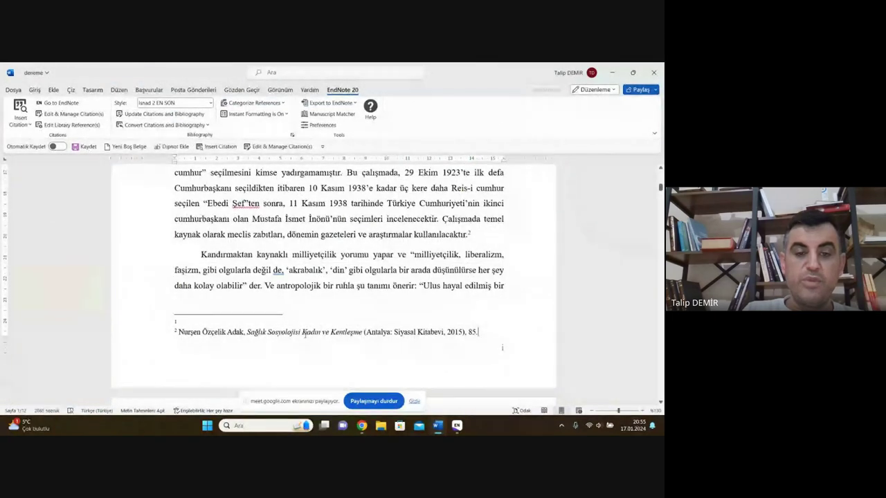
- With the second footnote's text selected, look at the options for converting citations, including Convert to Plain Text, without applying any
triple_click(305, 333)
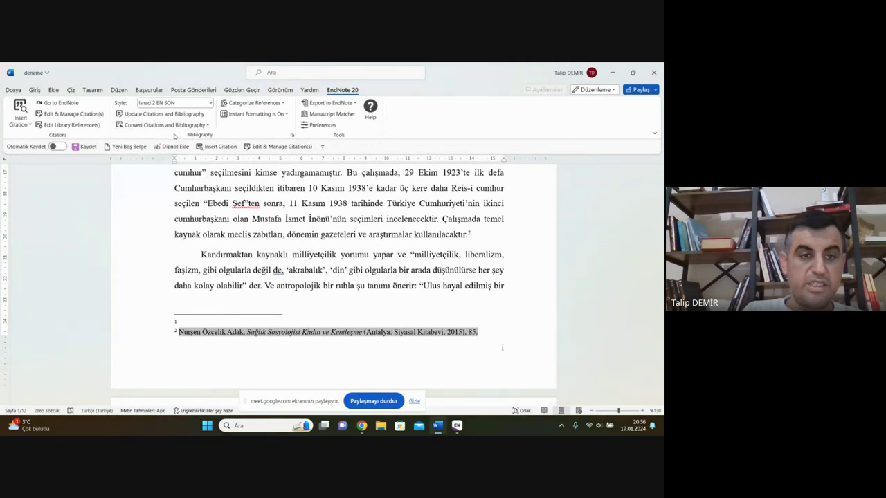
left_click(206, 127)
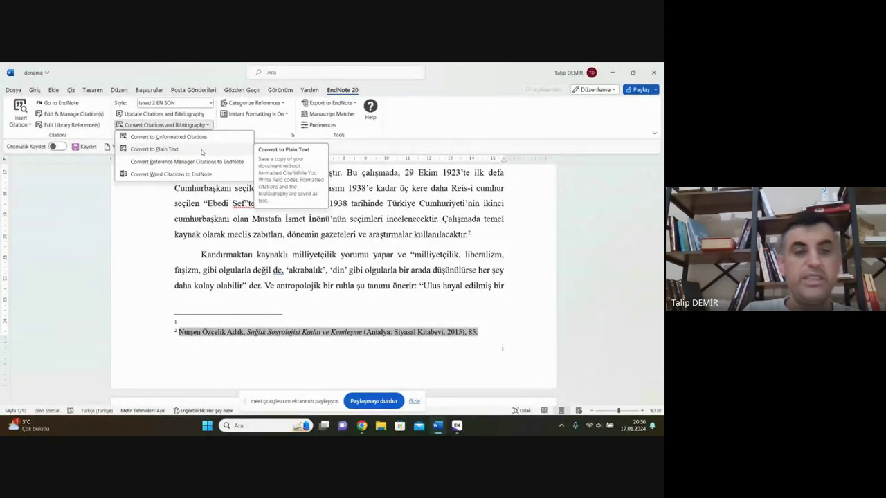
left_click(299, 326)
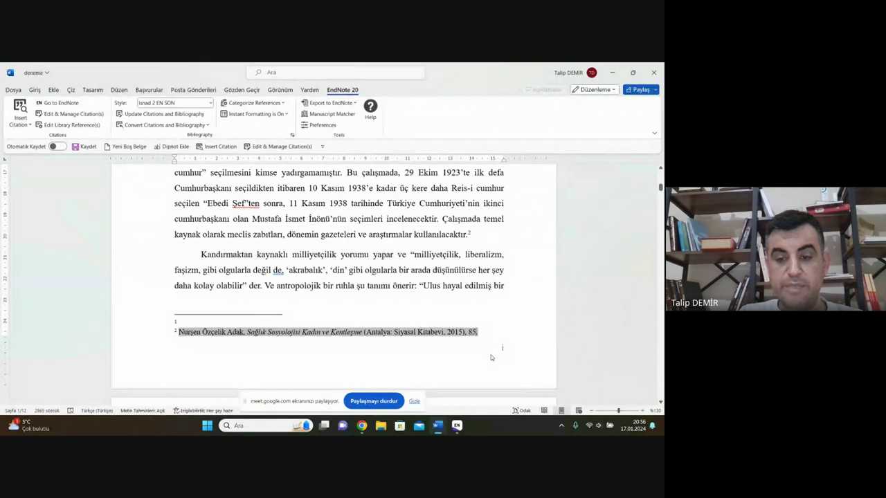
- Try to delete the page number by hand from the end of the second footnote's citation
key("BackSpace")
key("BackSpace")
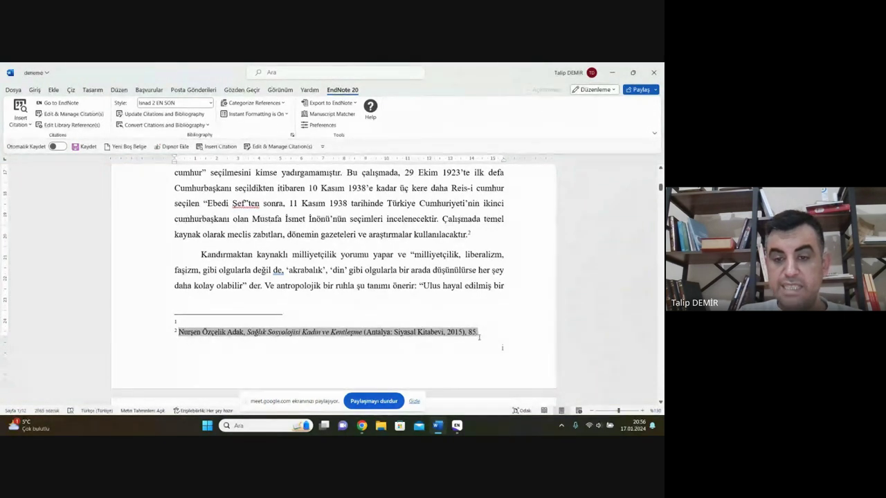
key("BackSpace")
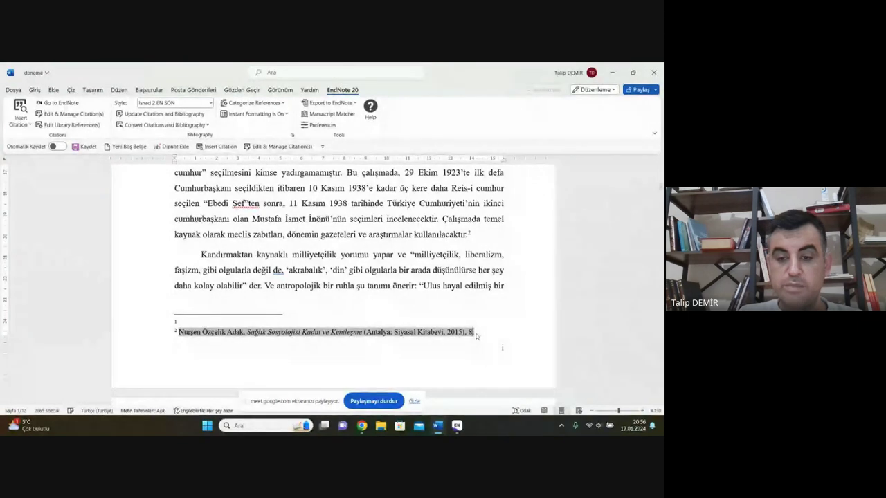
key("BackSpace")
key("BackSpace")
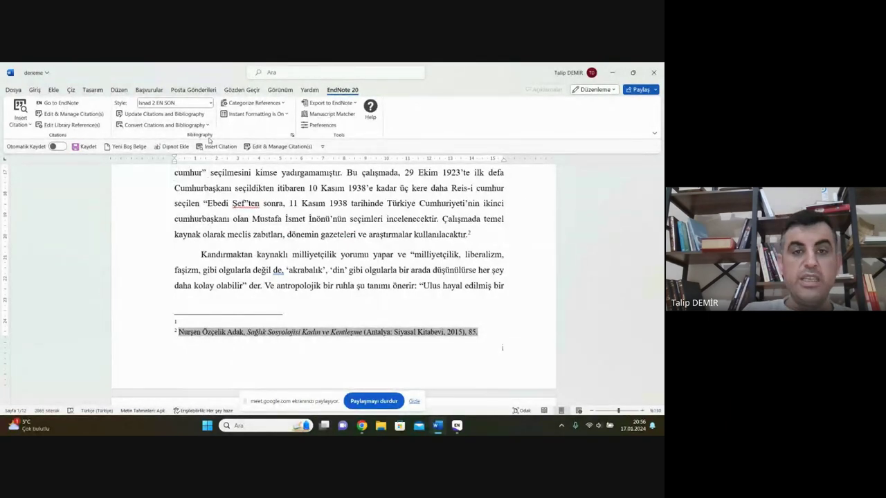
- Look at the general Cite While You Write preferences and close them without changes
left_click(322, 126)
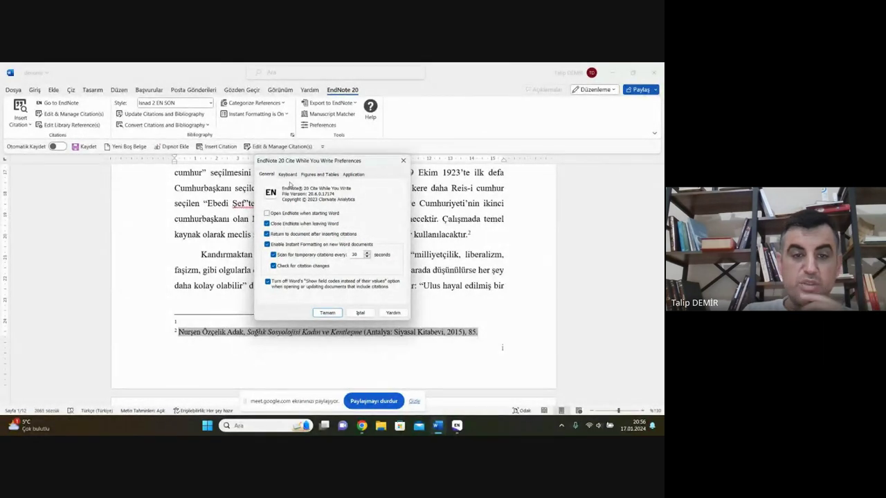
left_click(403, 161)
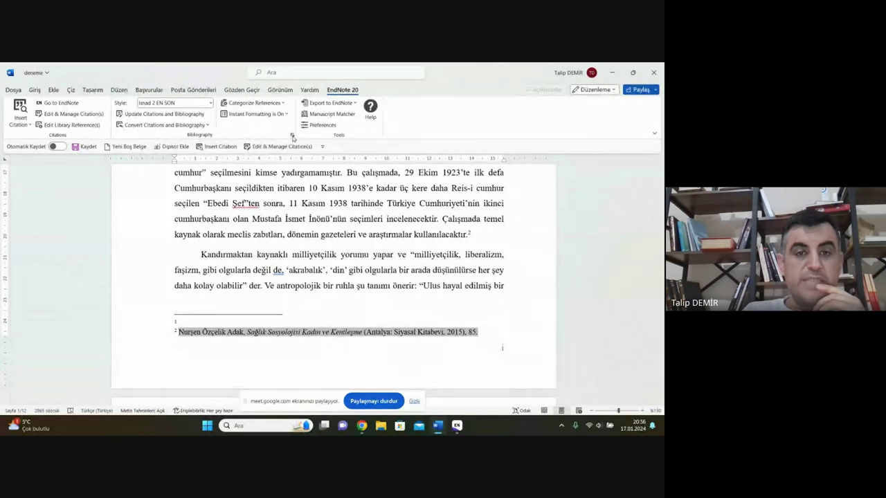
- Change the bibliography title to KAYNAKlar in the layout settings and check the heading on the document's last page
left_click(292, 136)
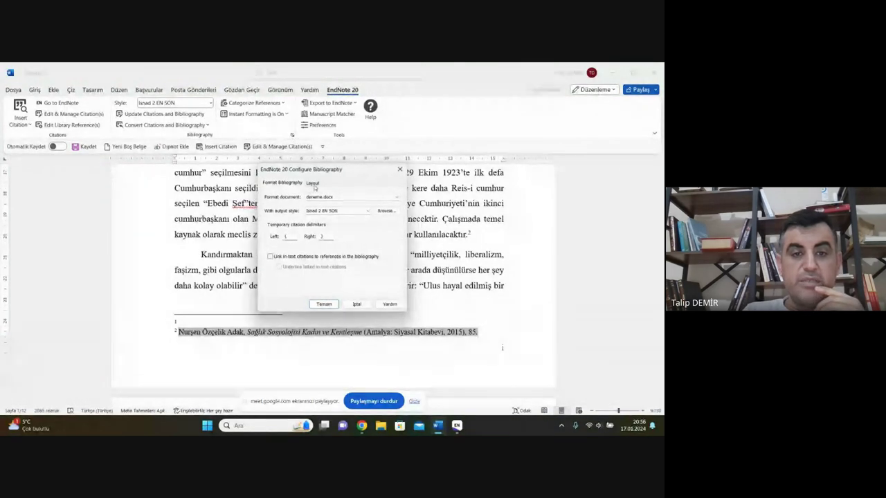
left_click(312, 183)
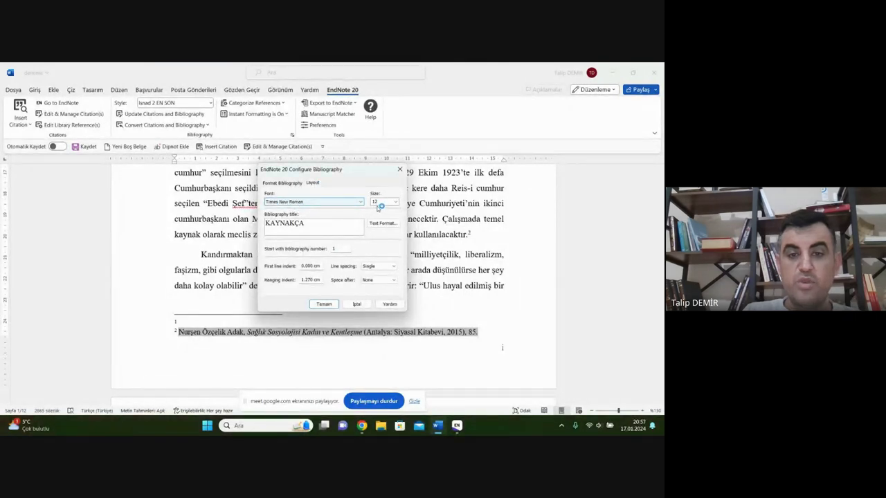
left_click(313, 225)
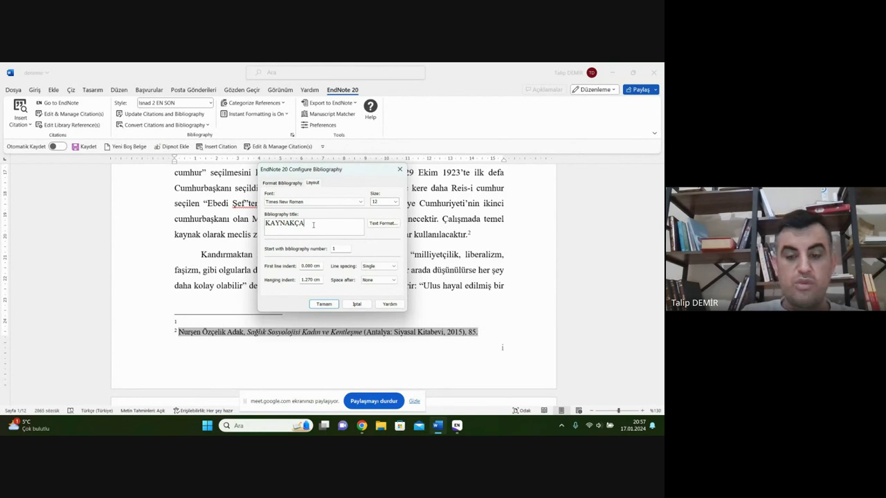
key("BackSpace")
key("BackSpace")
type("lar")
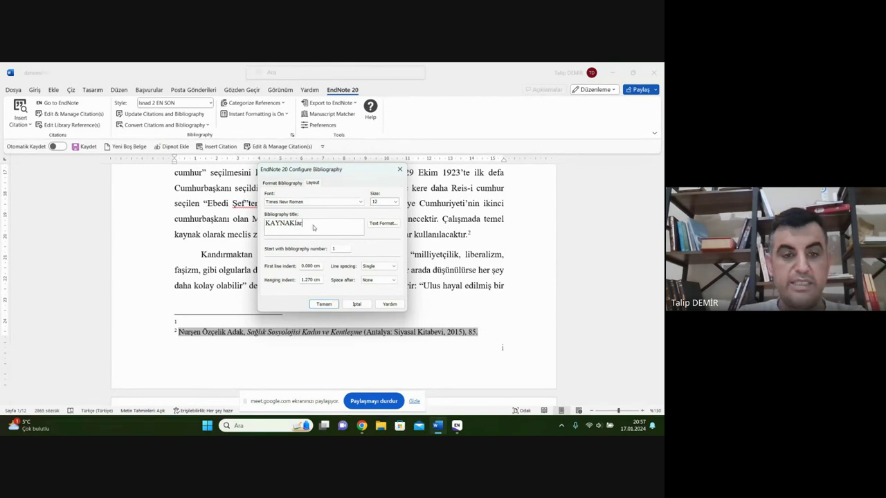
left_click(323, 303)
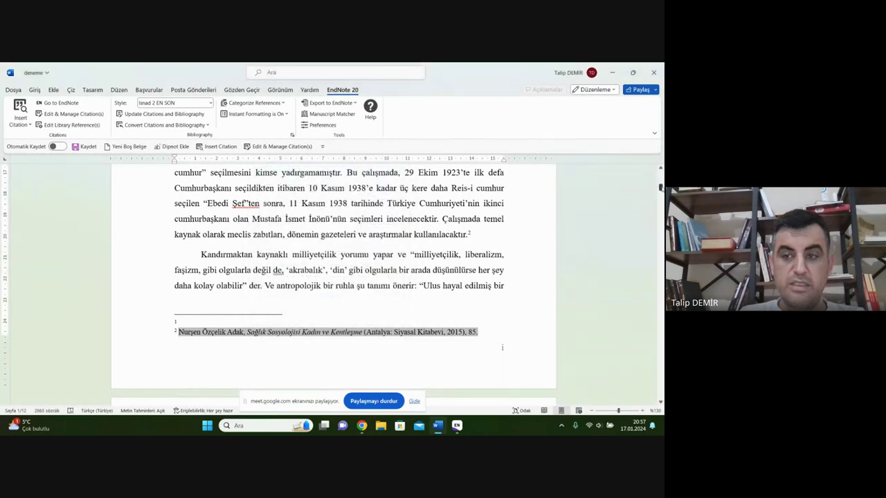
left_click_drag(660, 187, 660, 405)
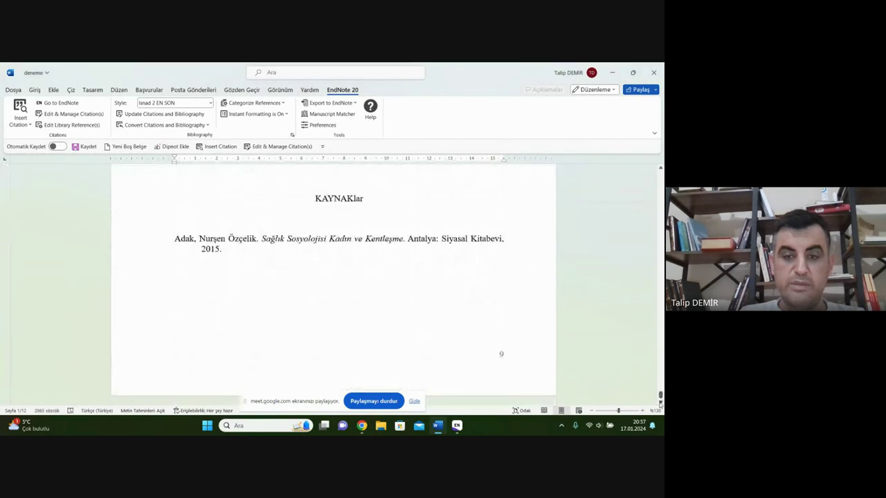
left_click(356, 198)
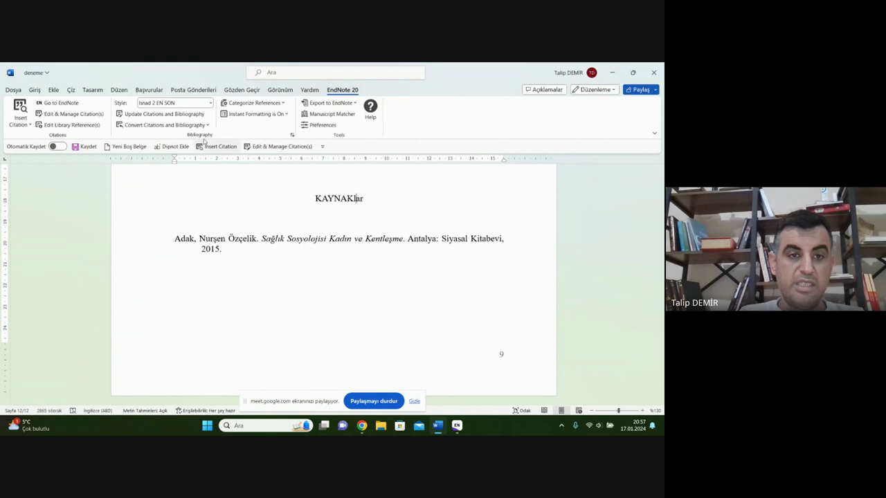
- Set the bibliography title back to KAYNAKÇA in the layout settings and apply it to the document
left_click(293, 136)
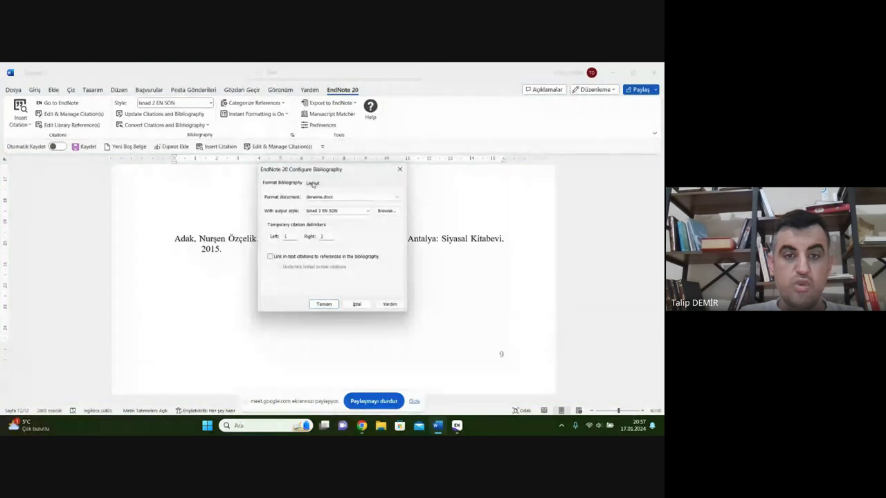
left_click(312, 183)
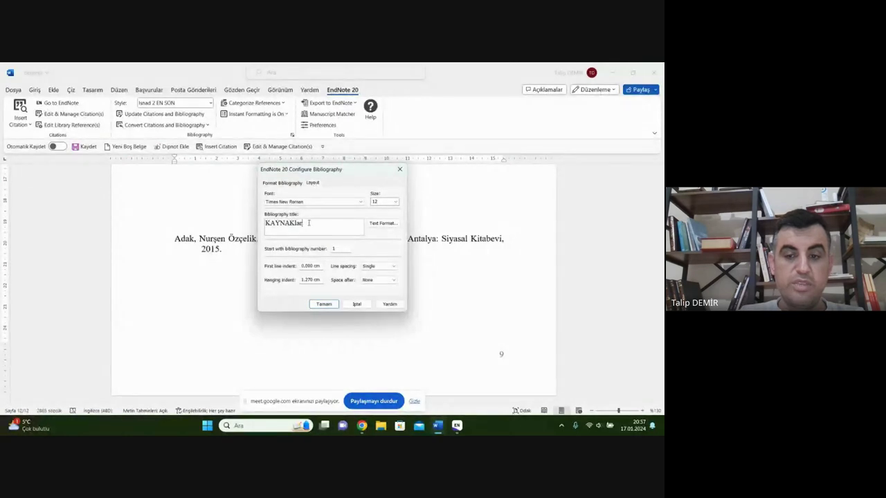
key("BackSpace")
key("BackSpace")
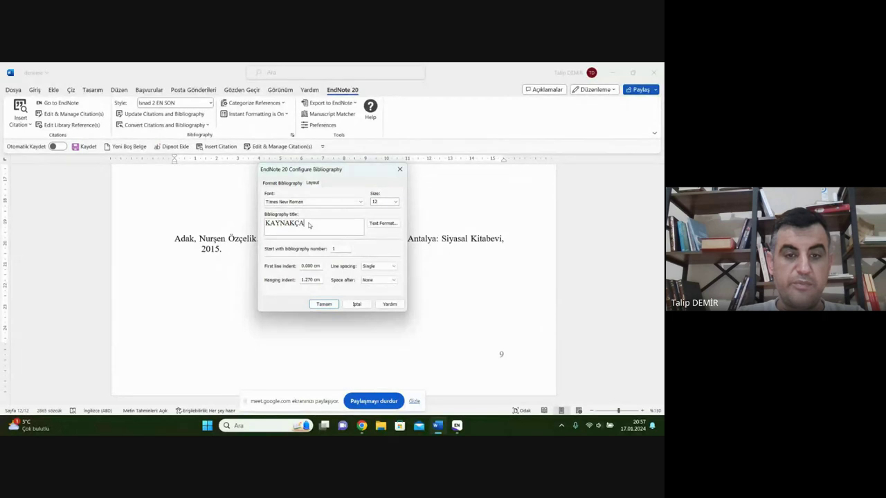
left_click(328, 308)
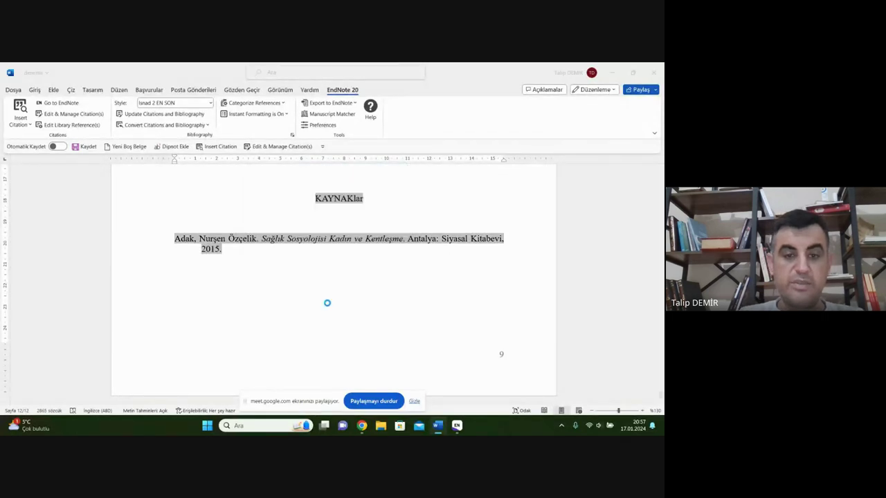
left_click(613, 355)
- Return to the start of the ÖN SÖZ page and look at the available EndNote output styles, keeping Isnad 2 EN SON
left_click_drag(661, 395, 658, 166)
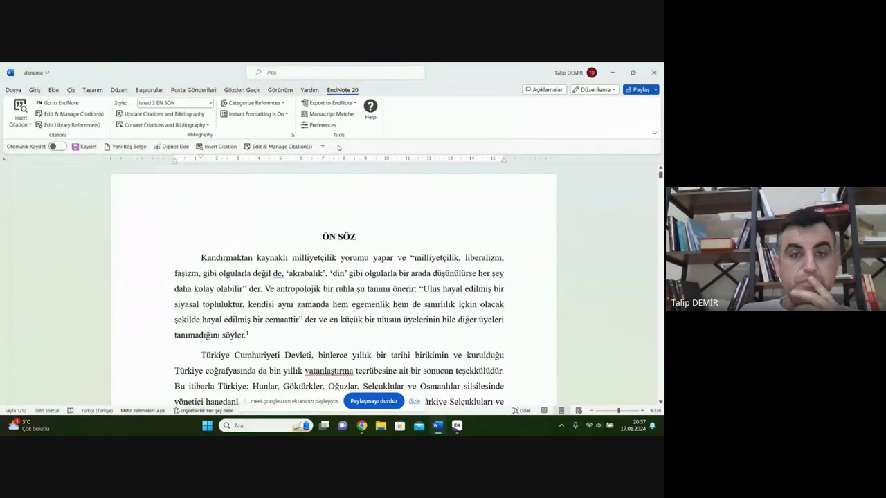
left_click(211, 106)
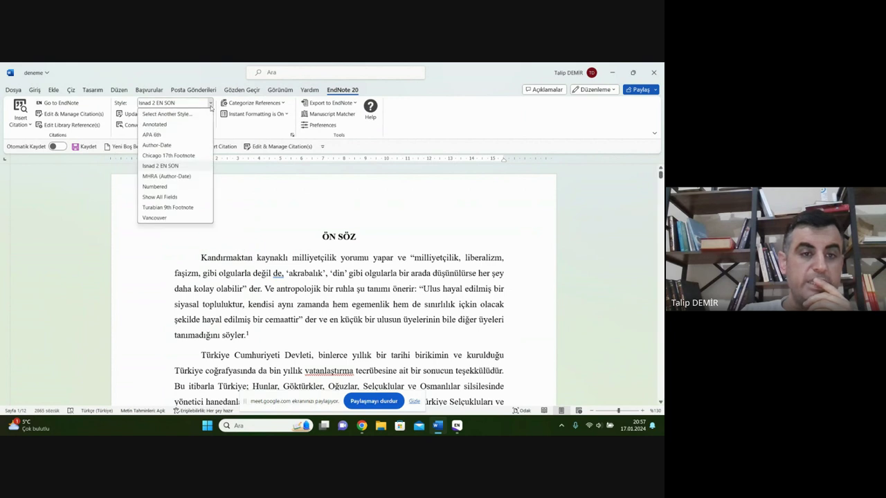
left_click(211, 107)
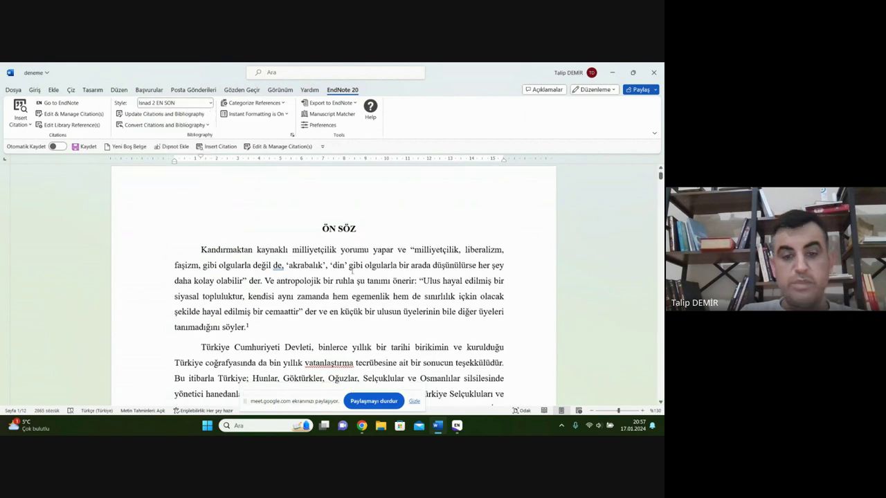
- Delete both footnote references from the ÖN SÖZ text, together with their footnotes
scroll(351, 272, "down", 2)
scroll(351, 271, "down", 10)
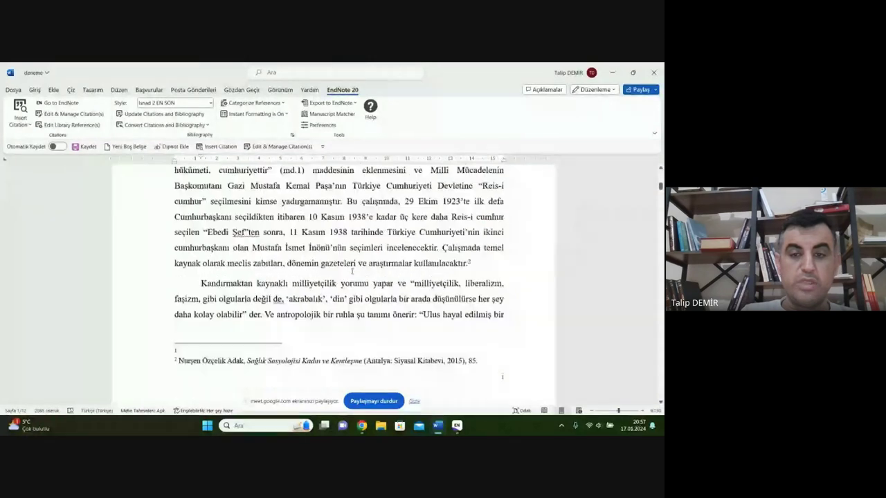
left_click_drag(479, 264, 467, 263)
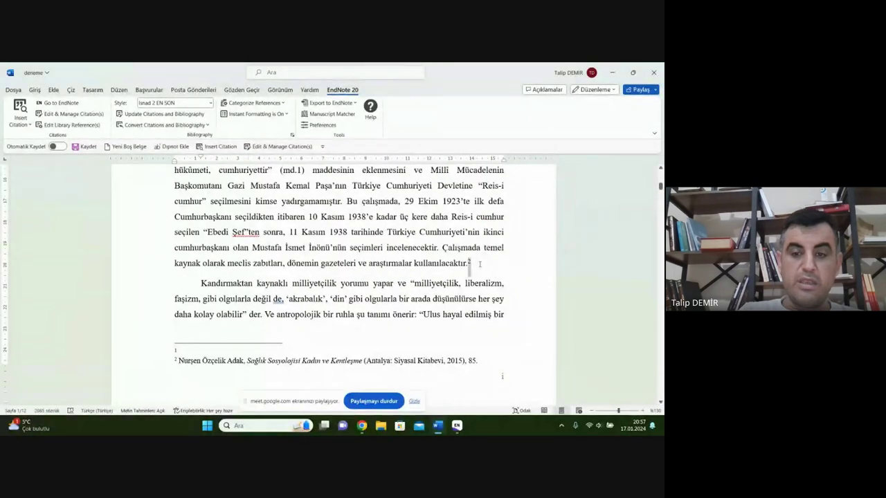
key("Delete")
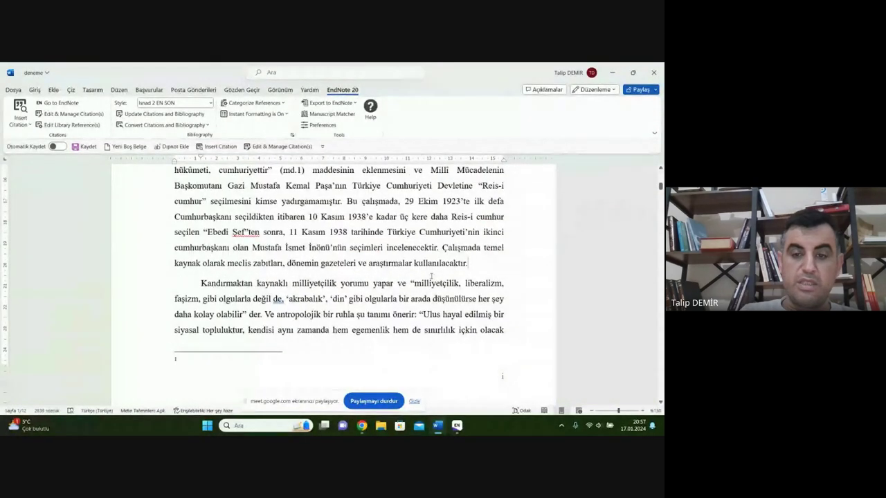
scroll(431, 274, "up", 5)
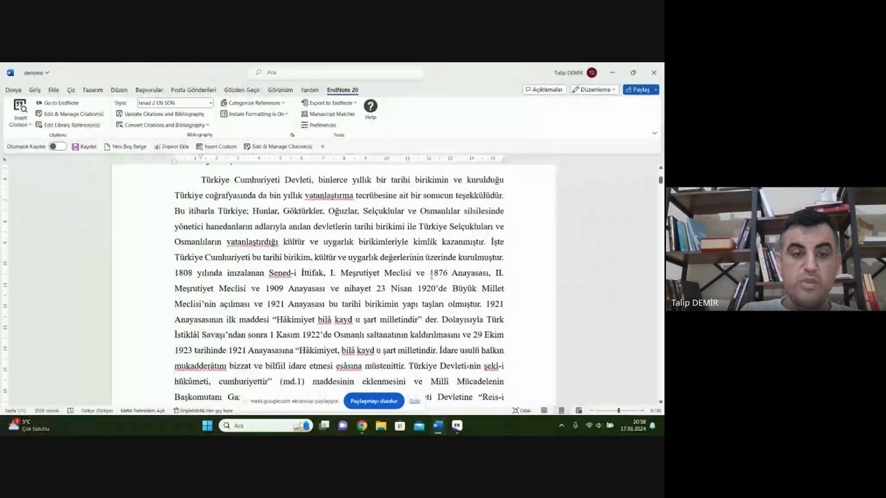
scroll(431, 275, "up", 2)
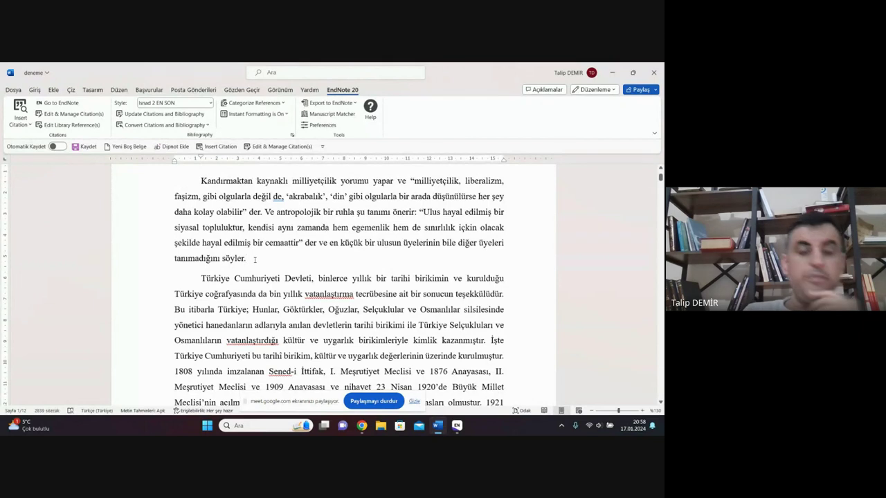
- Place the cursor before the first paragraph's final period and switch the EndNote output style to the custom Apa v1 style for Felsefe ve Din
left_click(255, 259)
key("Left")
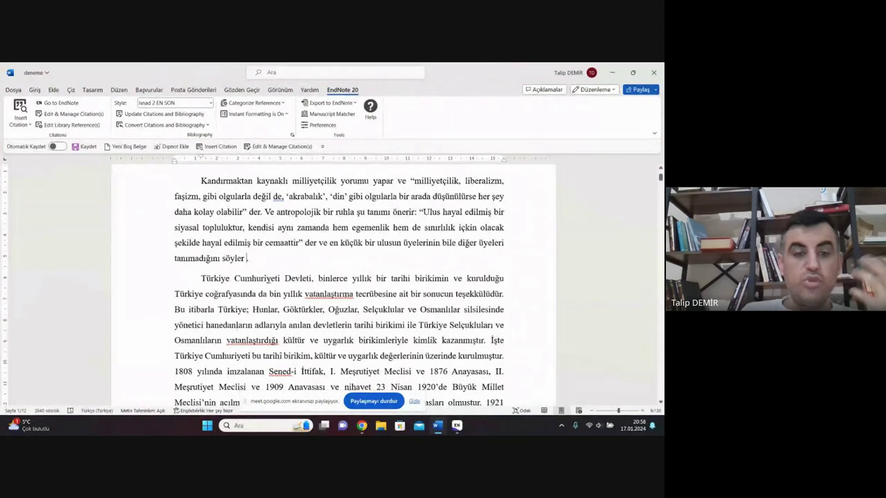
left_click(210, 103)
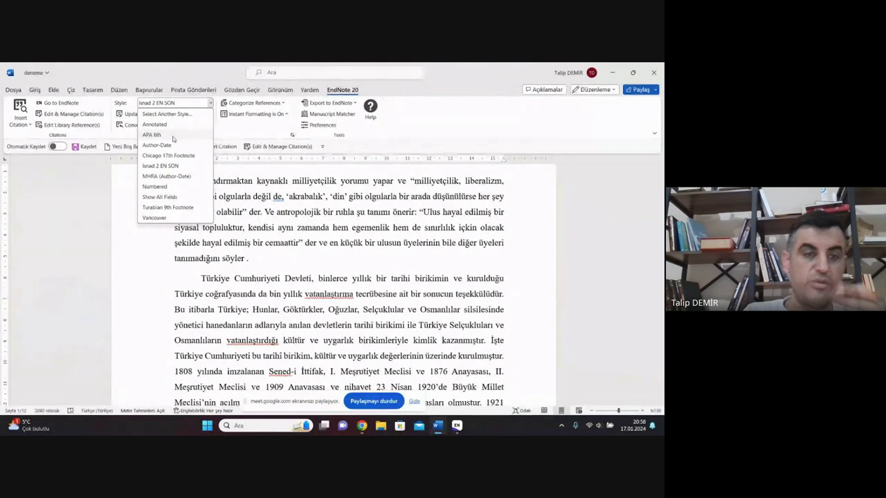
left_click(169, 113)
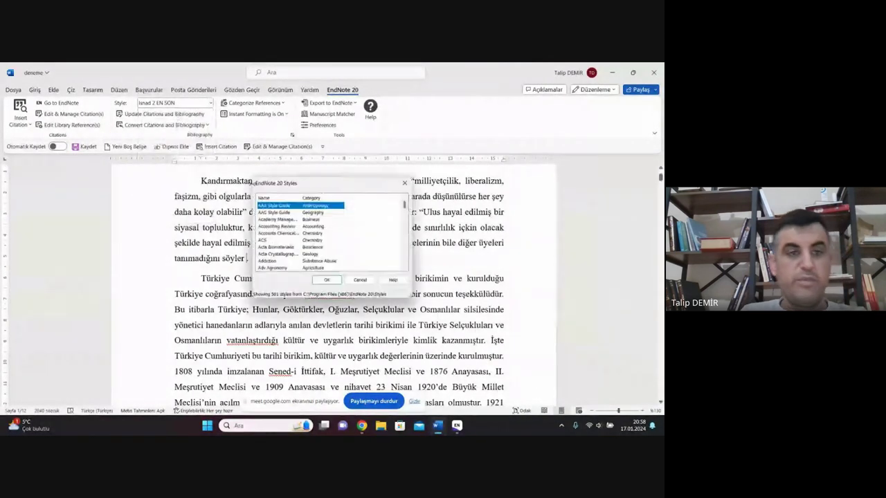
type("apa")
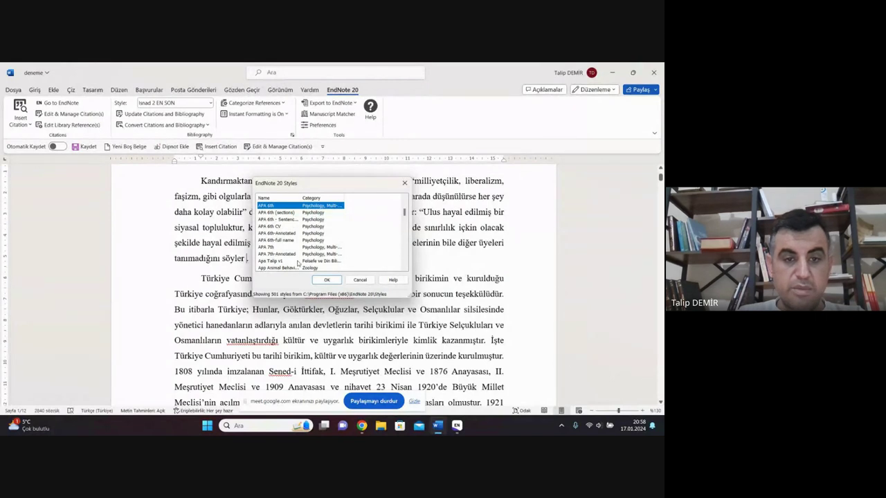
left_click(298, 262)
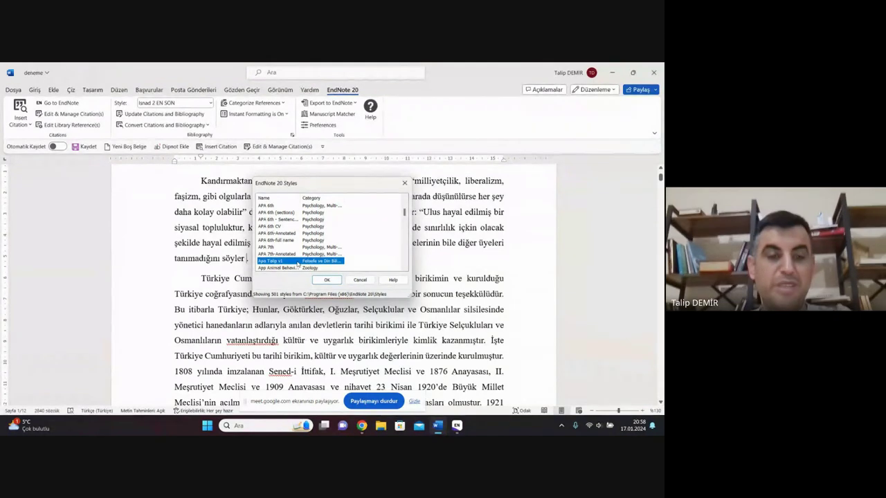
left_click(325, 279)
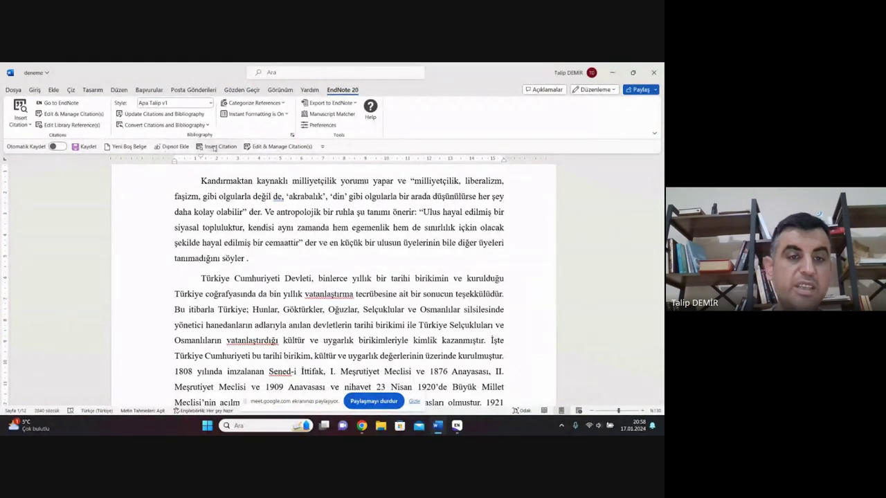
- Insert the 1994 article "Allahın Takdiri Kulun Tedbiri" as an in-text citation and check its entry under KAYNAKÇA on the last page
left_click(28, 112)
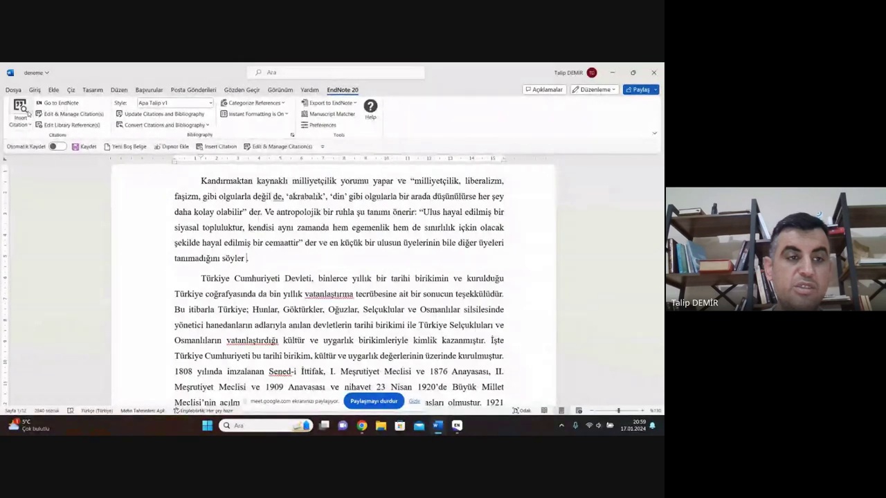
scroll(286, 220, "down", 3)
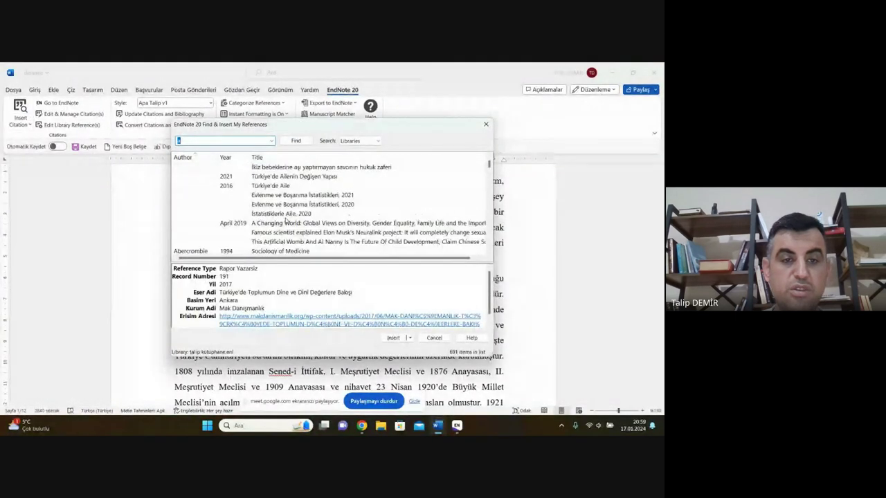
scroll(286, 220, "down", 3)
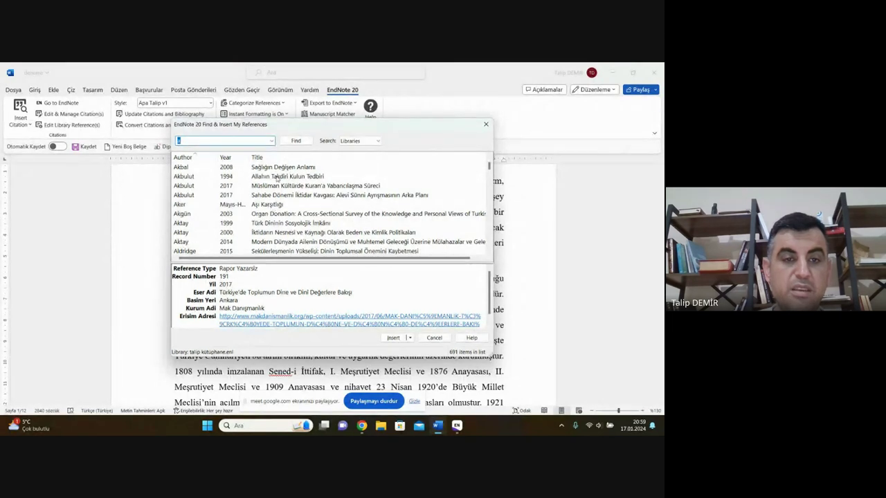
left_click(276, 177)
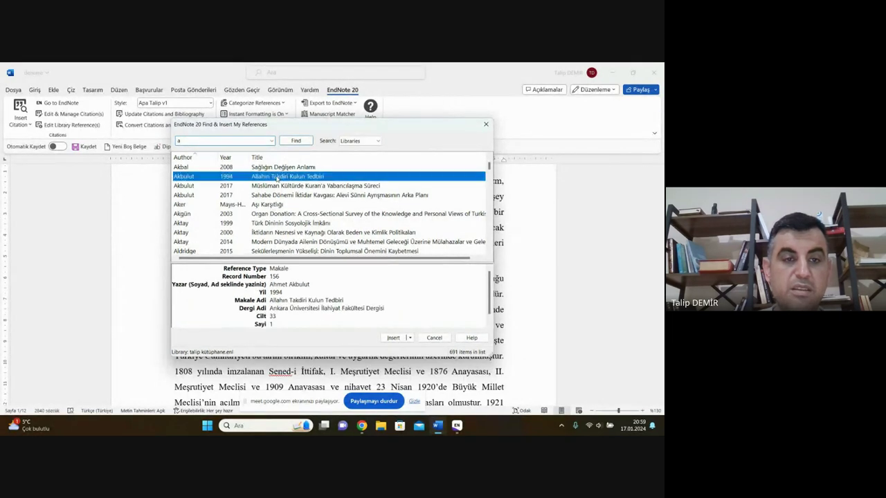
left_click(392, 337)
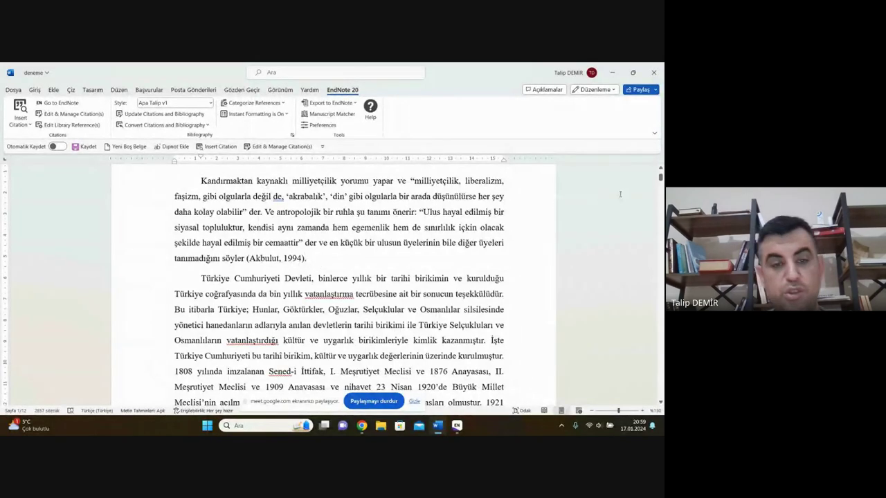
left_click_drag(660, 177, 660, 399)
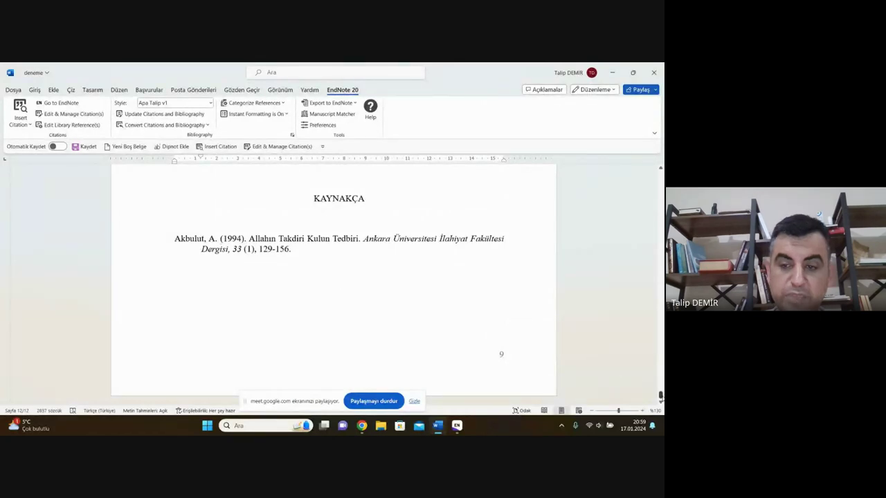
- Add page number 45 to the 1994 in-text citation at the end of the first ÖN SÖZ paragraph
left_click_drag(661, 395, 661, 177)
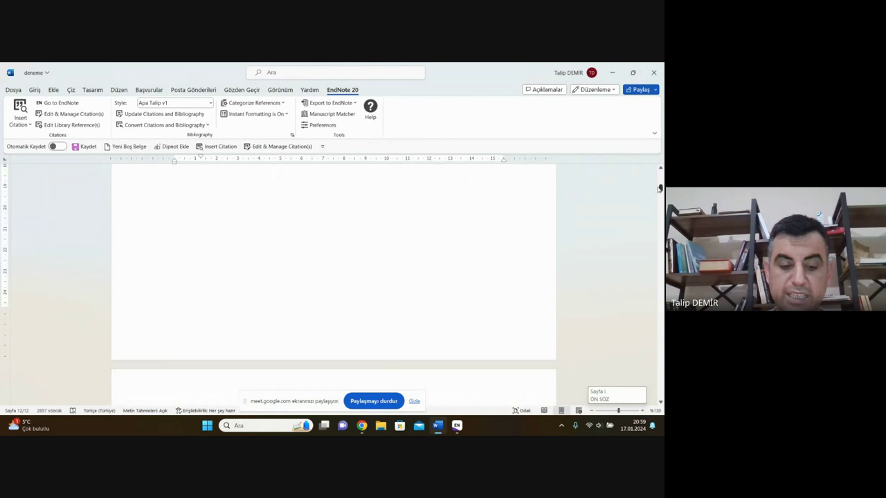
scroll(417, 289, "down", 2)
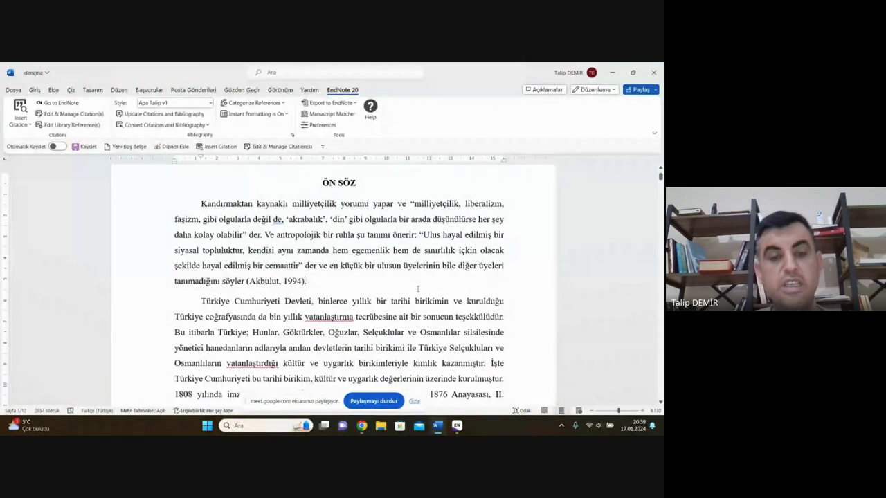
scroll(300, 270, "down", 1)
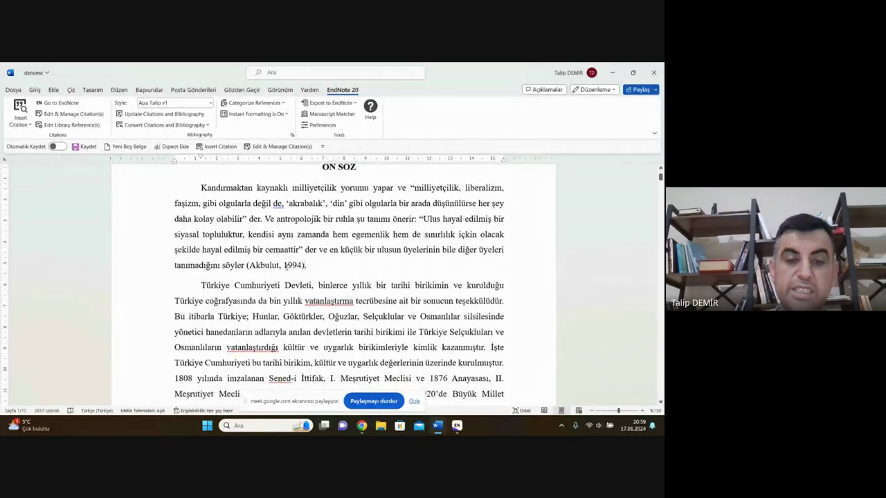
left_click(288, 267)
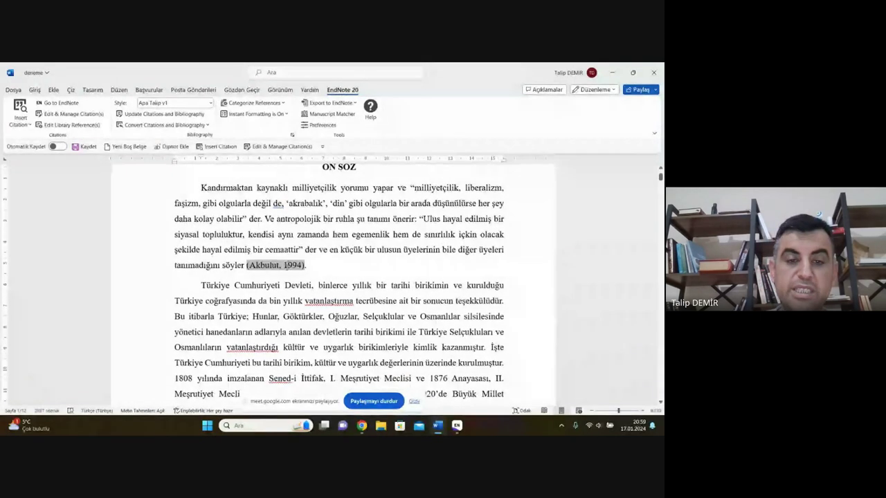
left_click(81, 118)
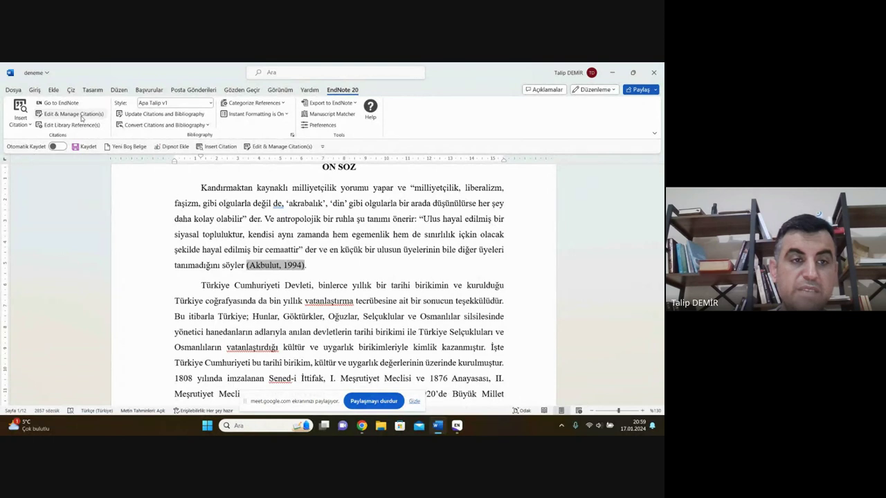
left_click(256, 297)
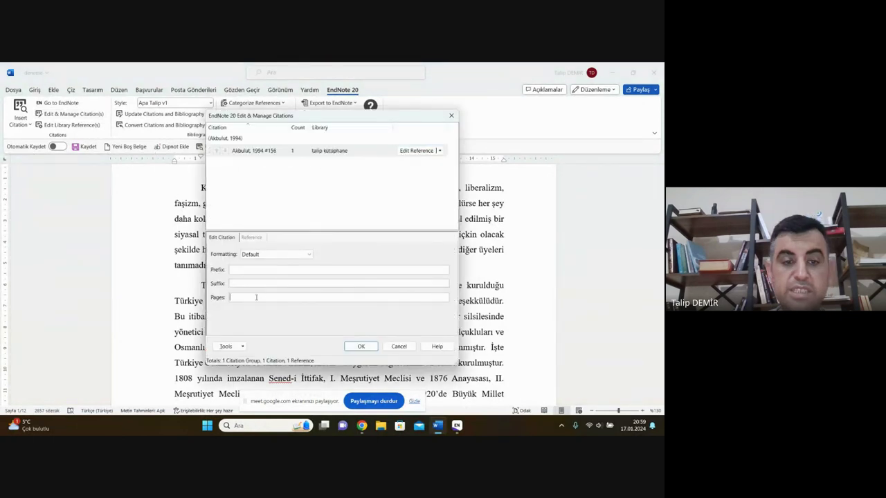
type("45")
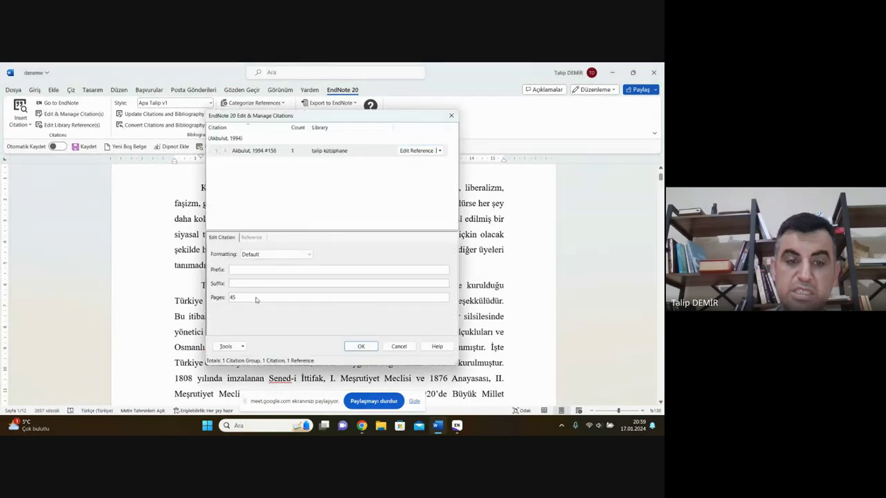
key("Return")
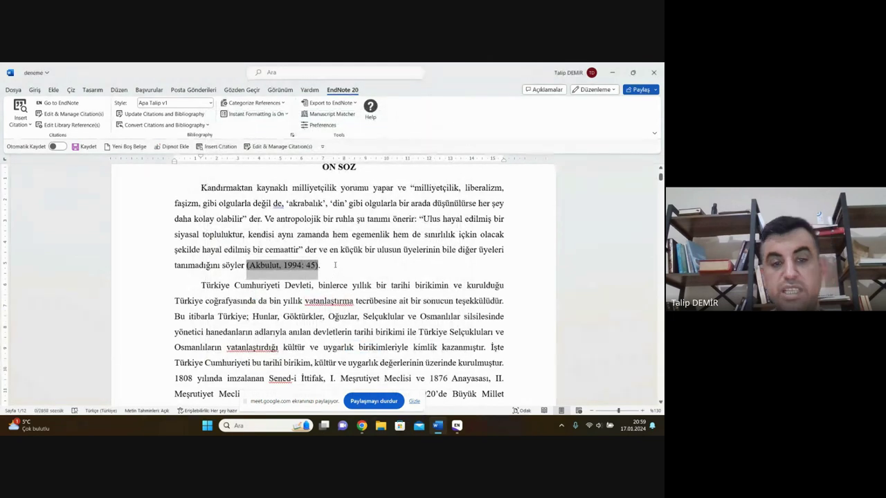
left_click(335, 265)
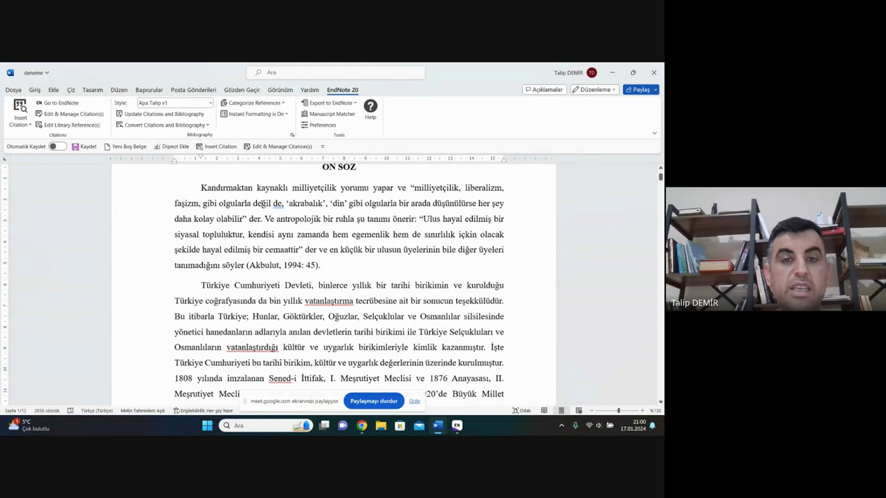
- Switch to the EndNote library and look through the All References, Recently Added, deneme.docx and Trash groups
left_click(456, 426)
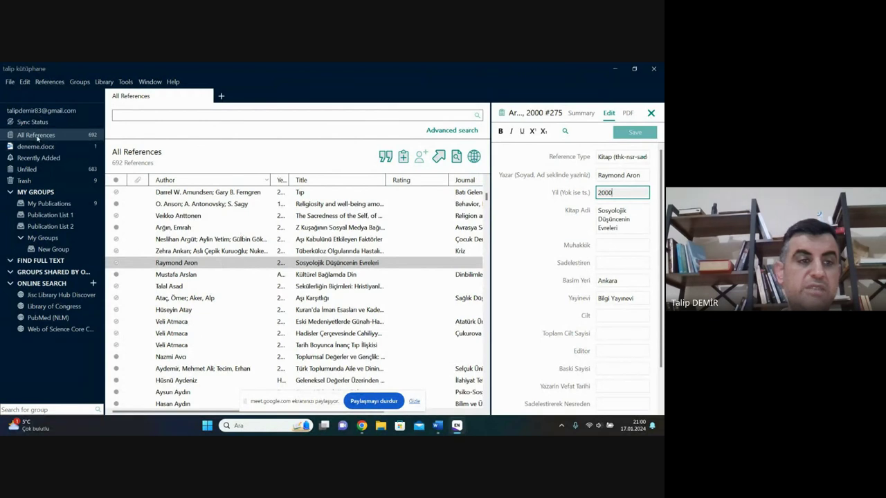
left_click(37, 136)
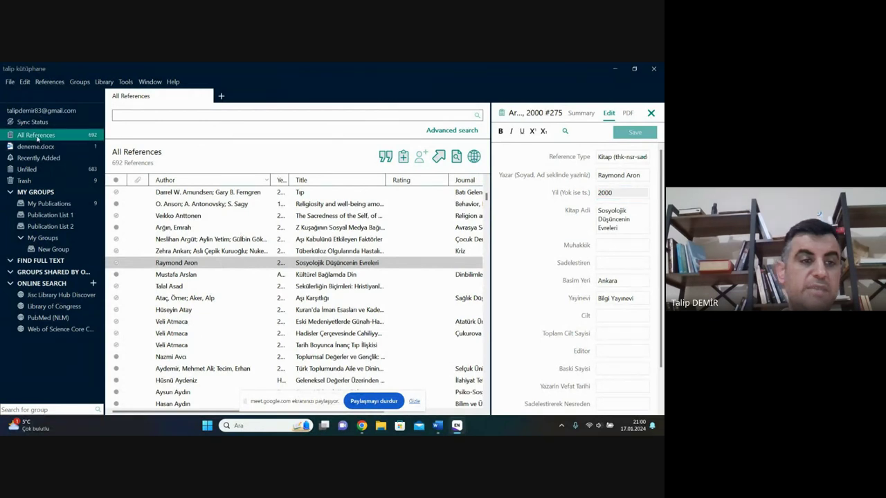
left_click(55, 160)
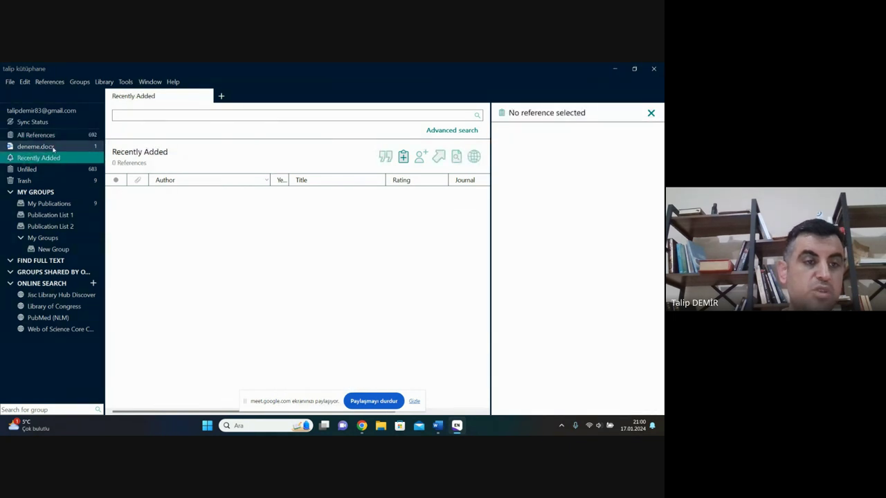
left_click(53, 147)
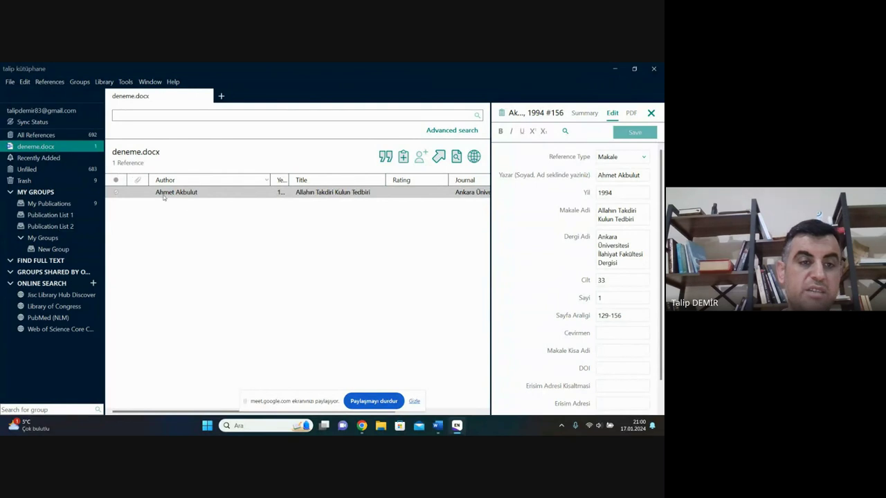
left_click(48, 181)
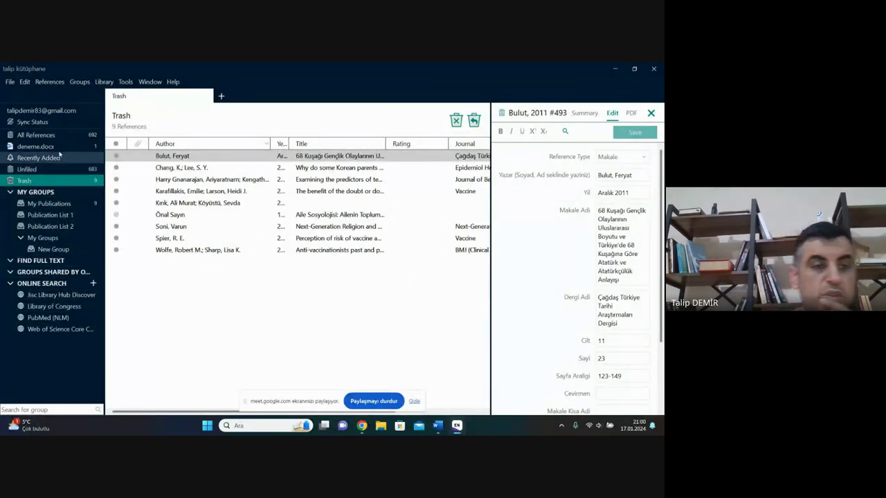
- Search all references in the library for the author's surname
left_click(41, 135)
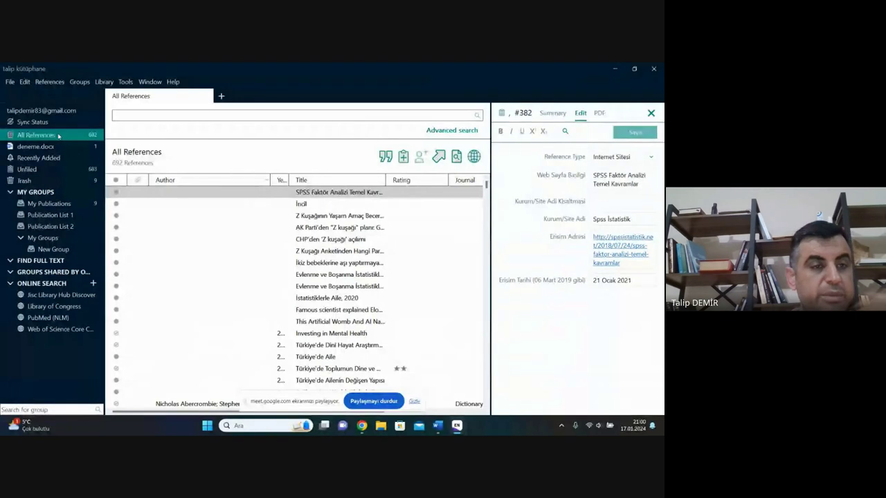
left_click(146, 116)
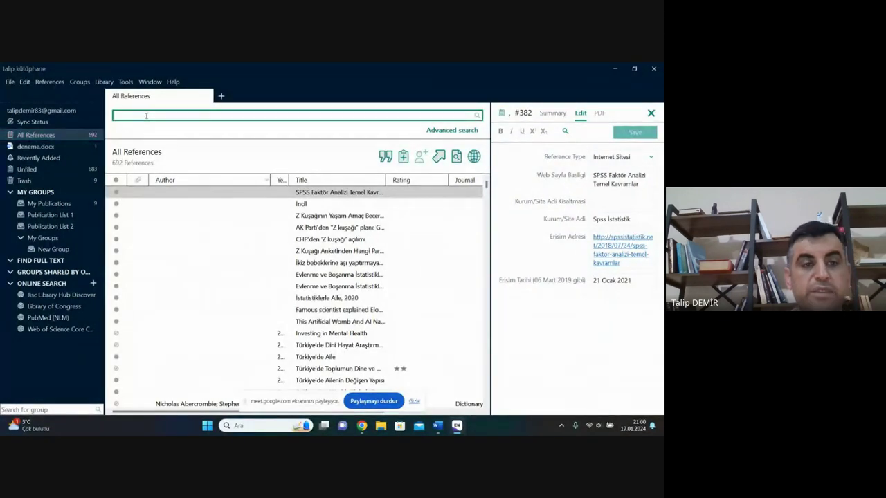
type("DEMİR")
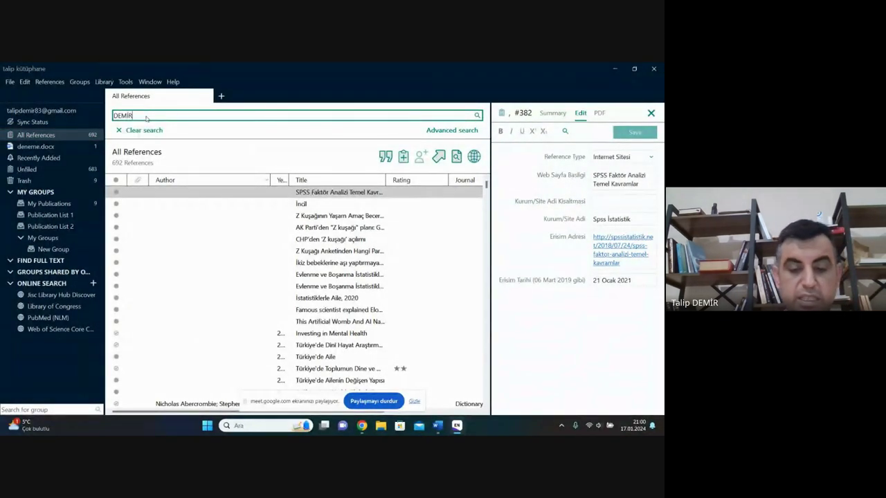
left_click(178, 269)
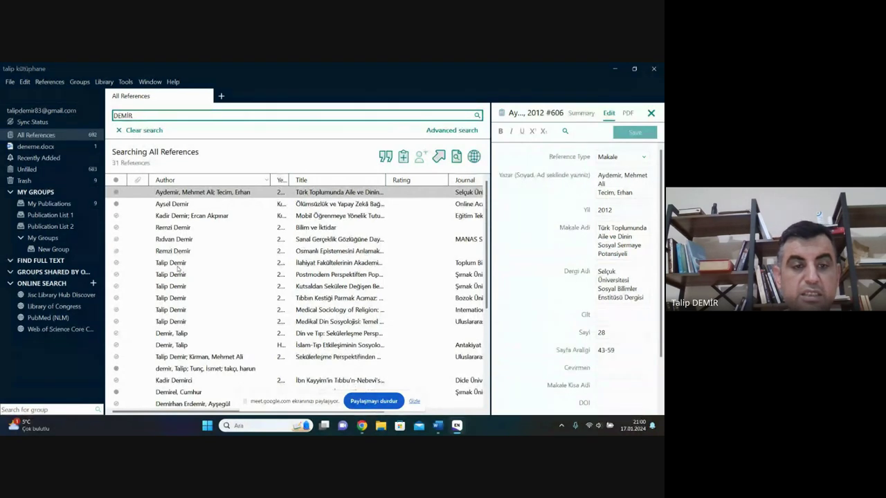
- Look through the references listed for the author's surname in the library search results
scroll(177, 269, "down", 1)
scroll(179, 269, "down", 3)
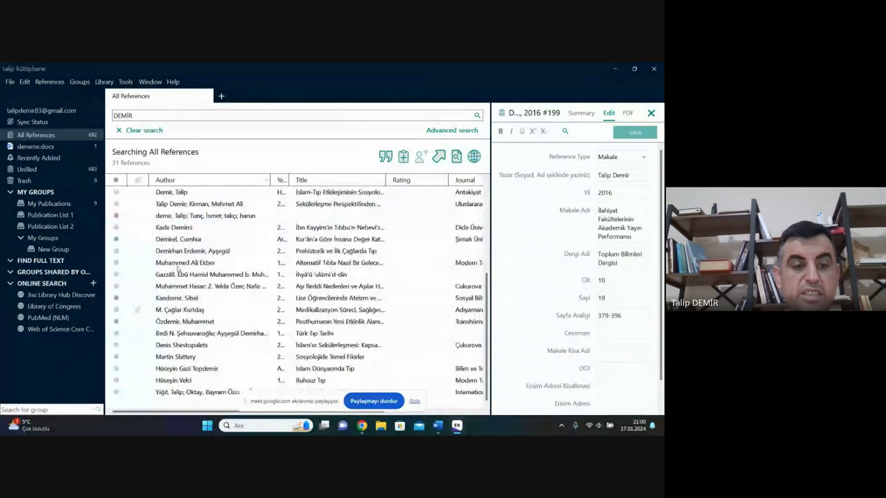
scroll(178, 269, "up", 3)
- Search the library for a different author's surname and review the fields of the 2021 book chapter "Din ve Kültür İlişkisi"
left_click(144, 121)
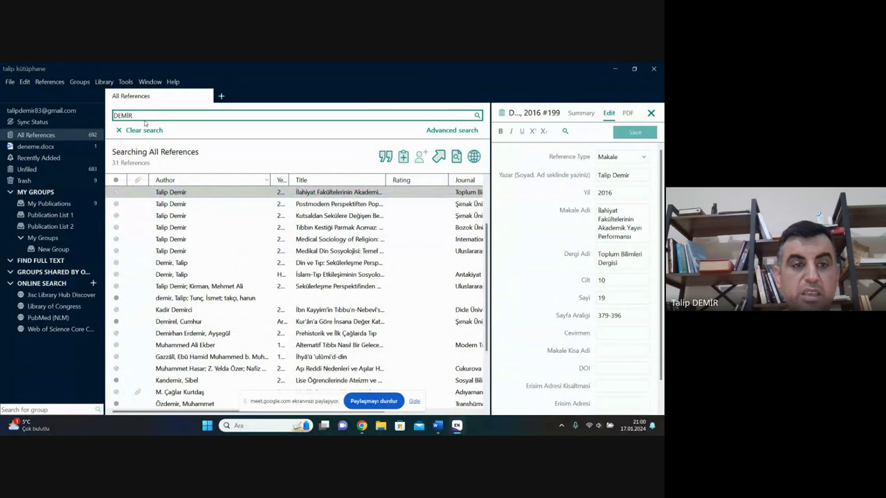
key("BackSpace")
key("BackSpace")
type("tunç")
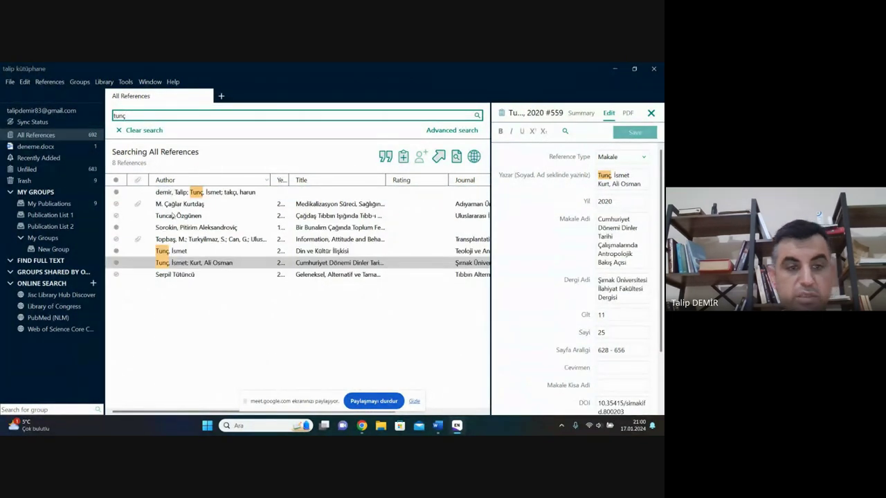
left_click(228, 251)
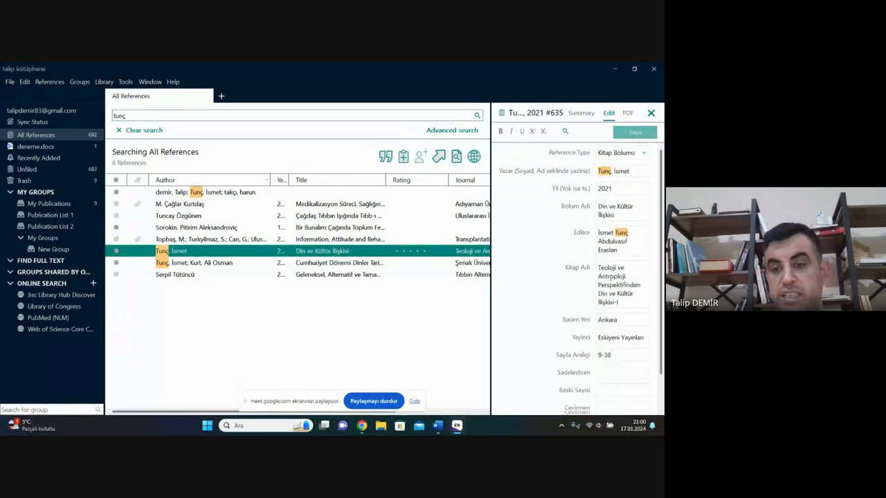
scroll(612, 275, "down", 2)
scroll(612, 275, "up", 2)
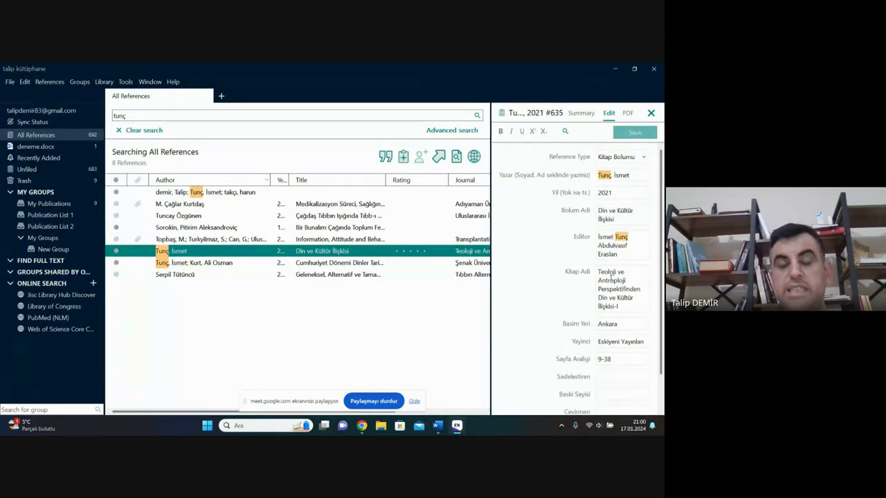
left_click(164, 119)
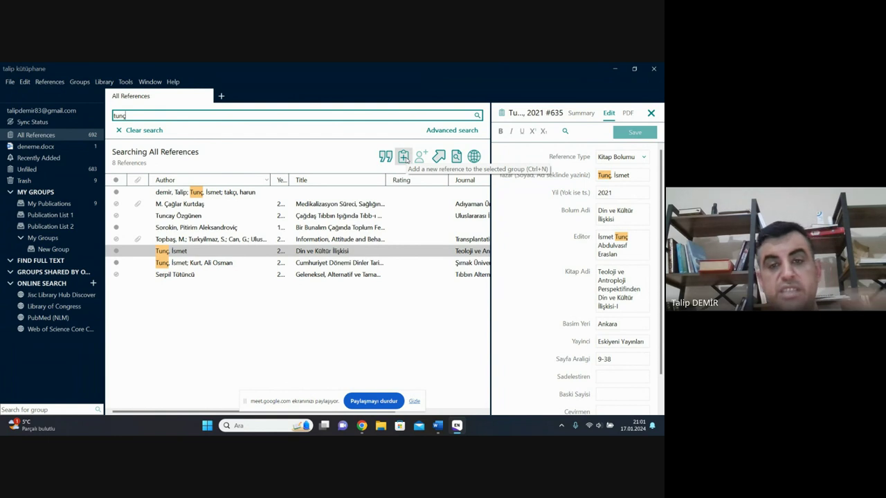
- Switch to Chrome, find "google akademik" from a new tab and open the Google Akademik site
left_click(615, 70)
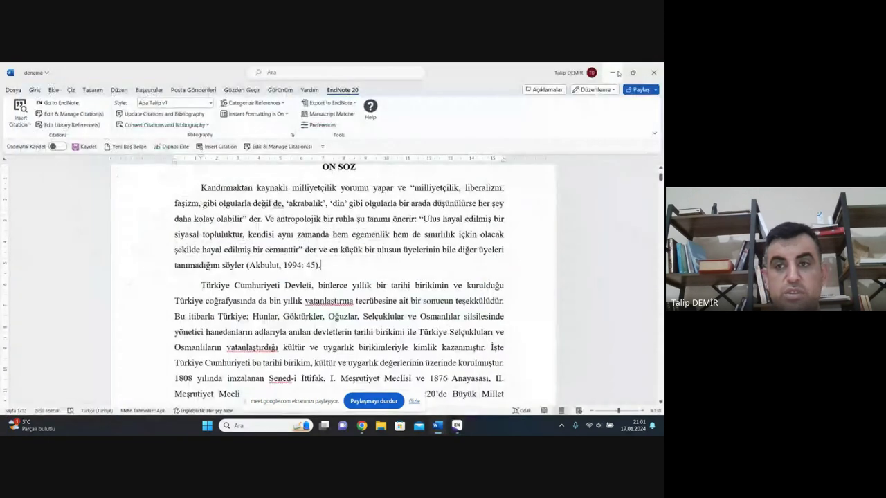
left_click(615, 73)
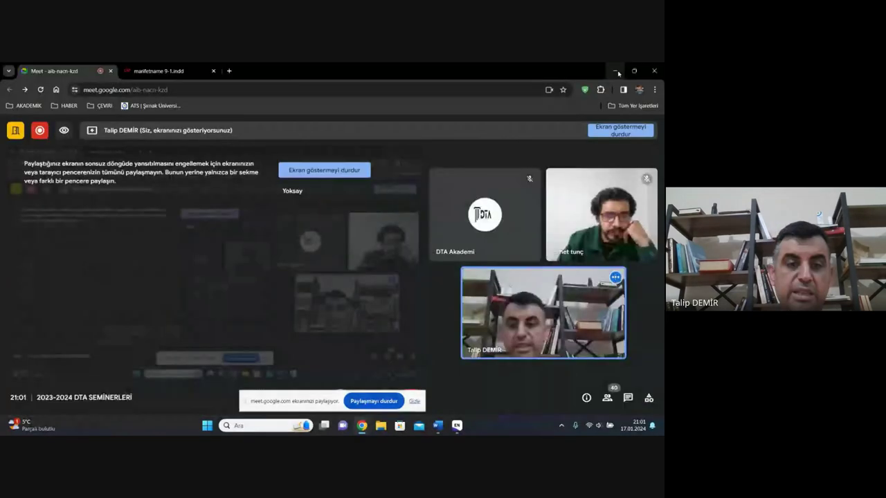
left_click(229, 71)
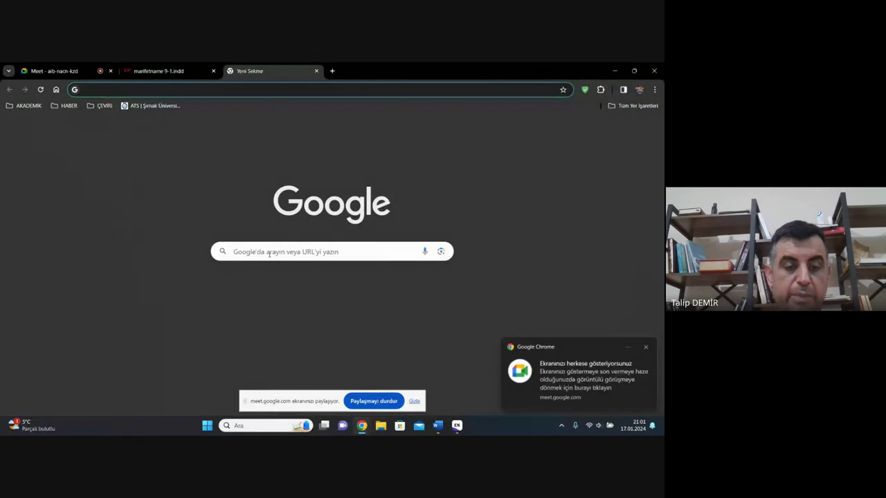
left_click(269, 253)
type("goog")
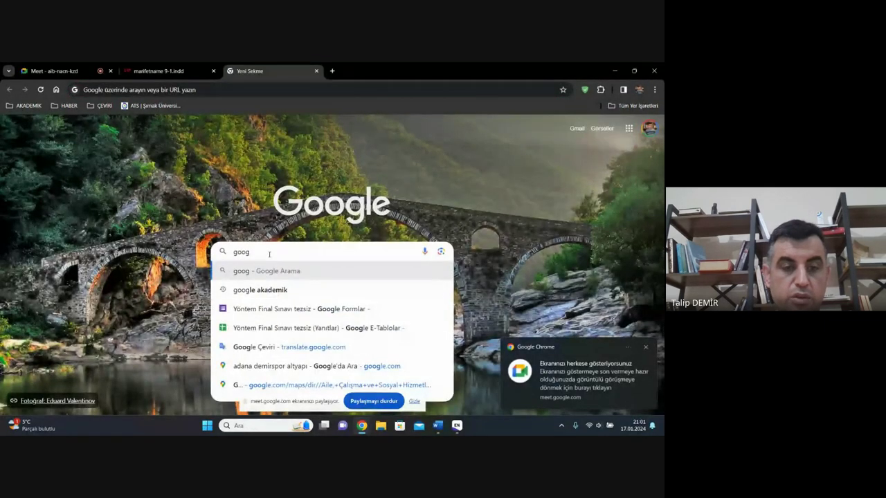
left_click(282, 291)
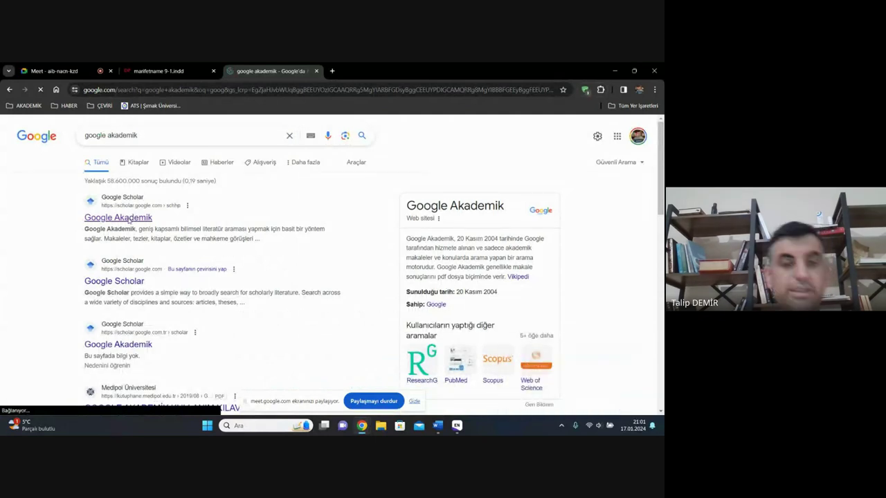
left_click(128, 219)
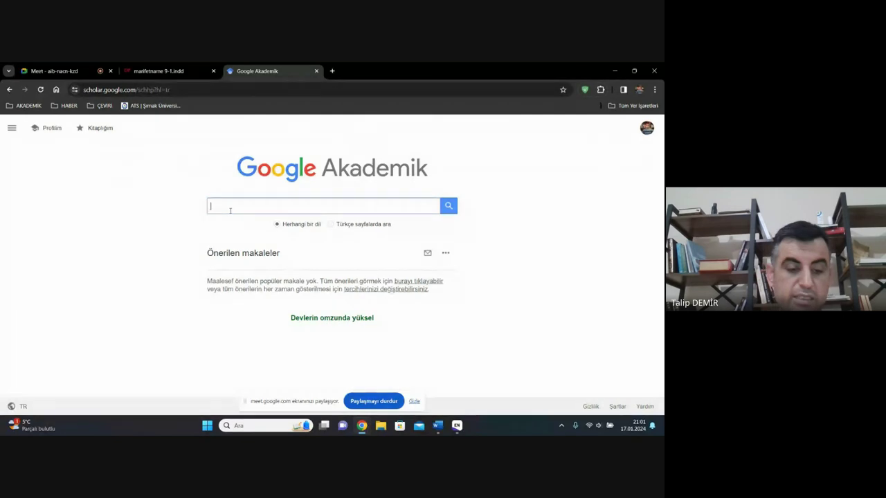
- Search Google Akademik for publications by the author's full name
type("durmuş")
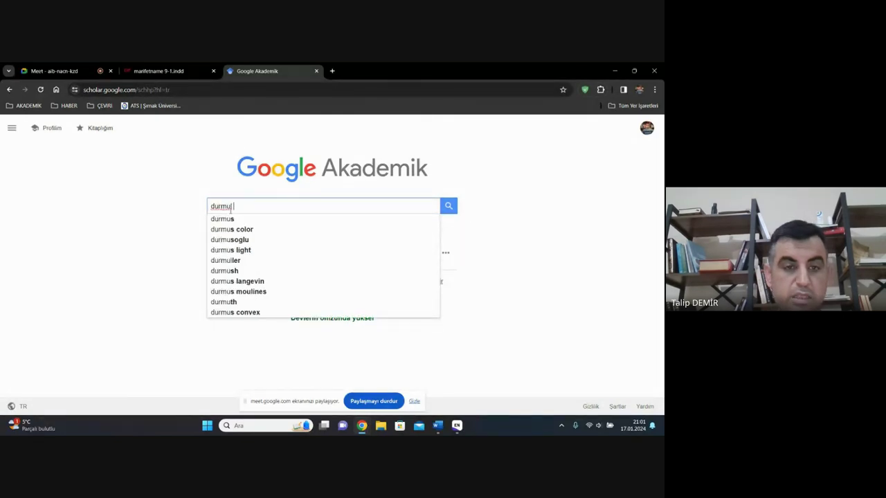
type(" arık")
key("Return")
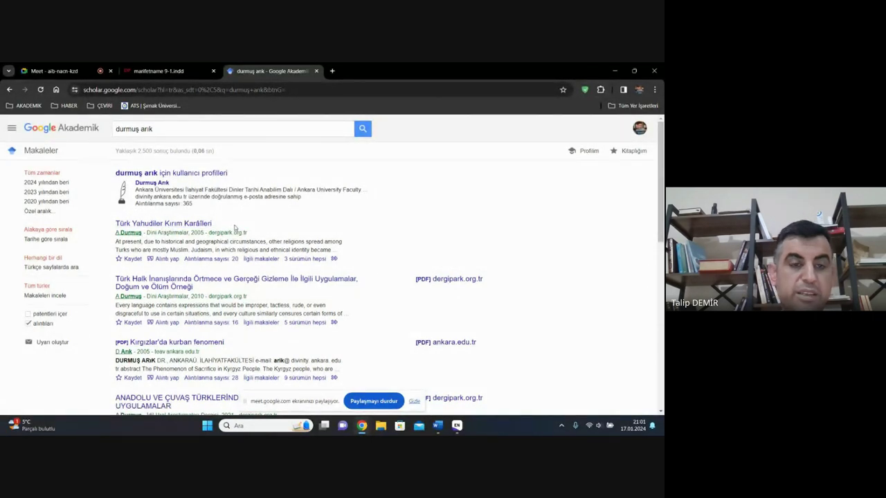
- Export the EndNote citation of the 2005 article "Türk Yahudiler Kırım Karâîleri" and import the downloaded file into the EndNote library
left_click(170, 262)
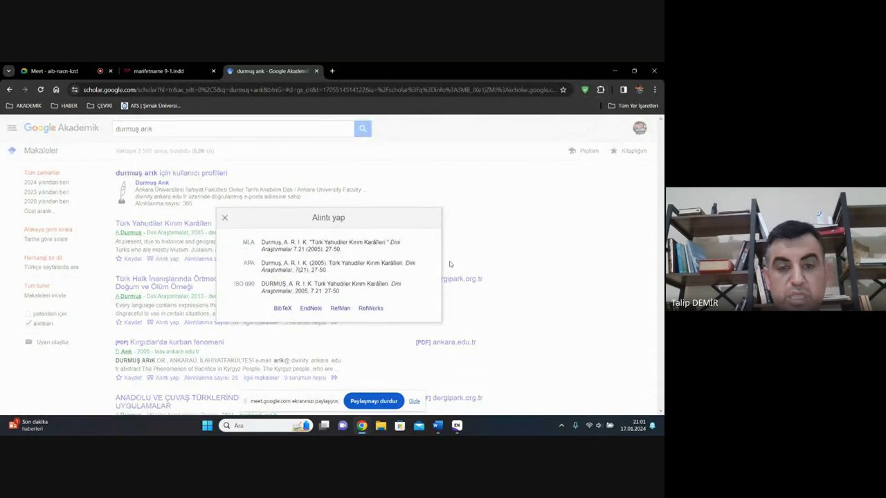
left_click(316, 309)
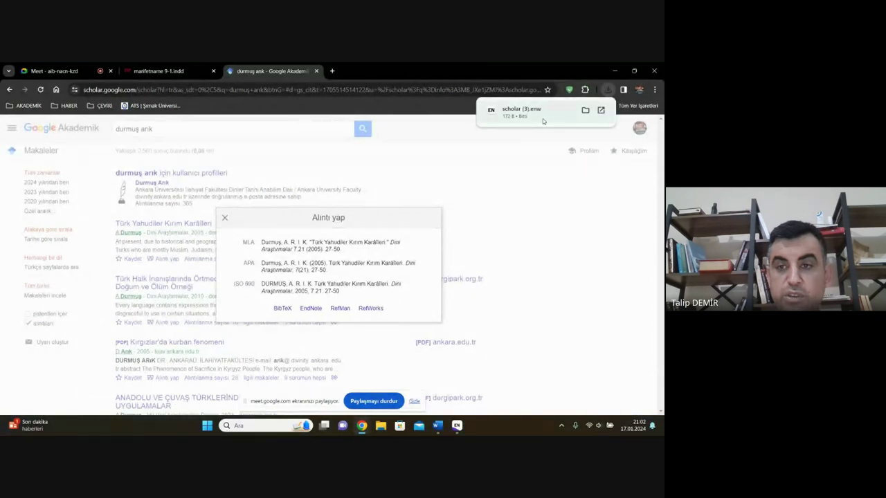
left_click(542, 119)
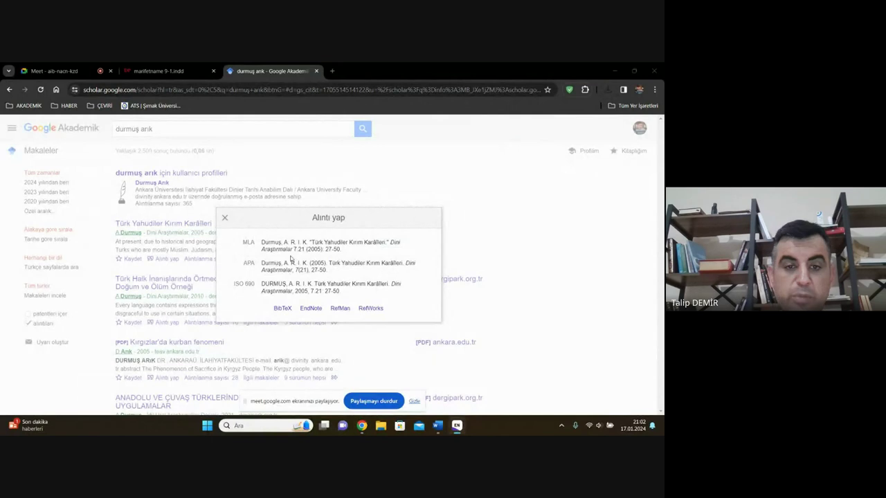
left_click(457, 426)
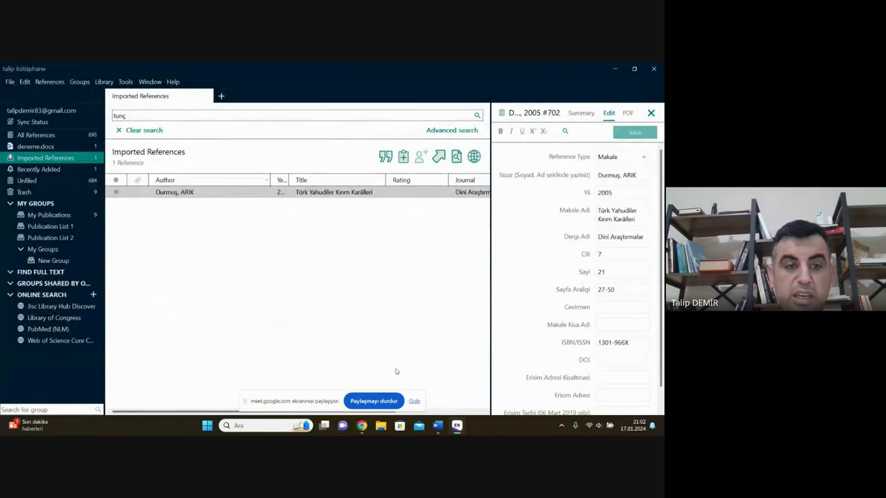
- Check the bibliographic fields of the 2005 article in the Imported References group
left_click(169, 194)
left_click(59, 159)
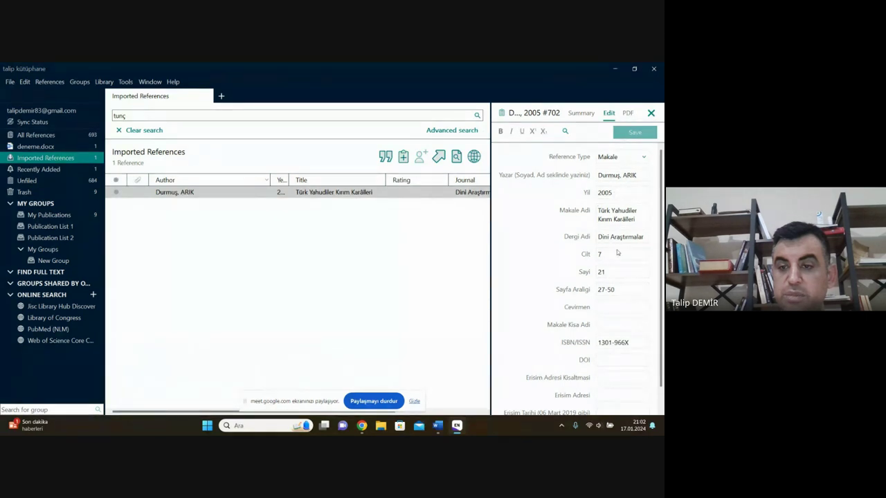
scroll(618, 249, "down", 1)
scroll(617, 253, "up", 1)
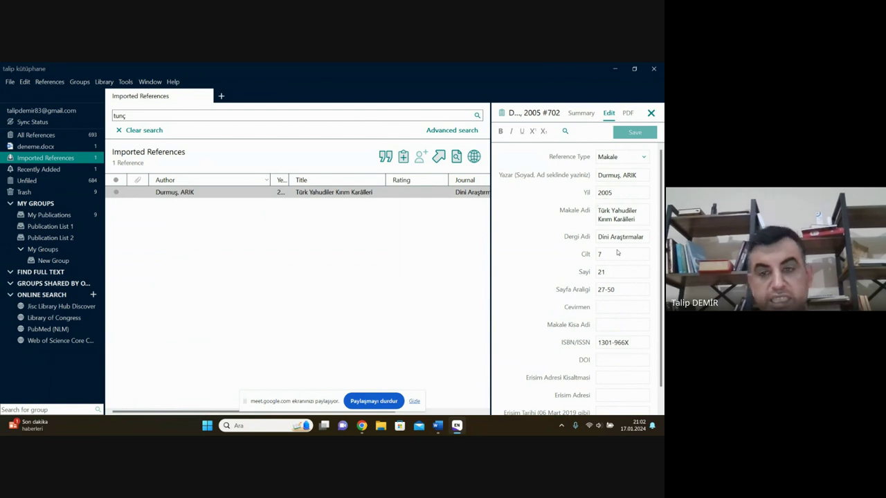
mouse_move(362, 427)
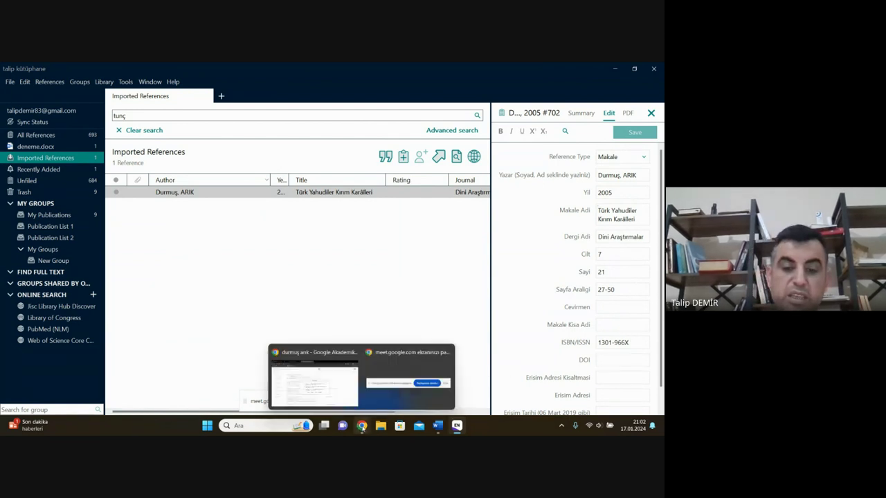